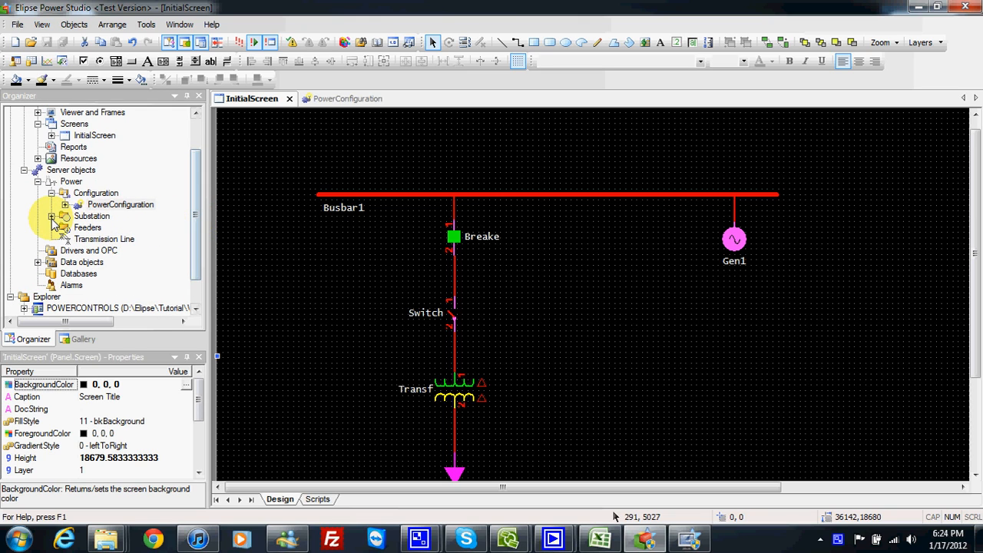
- Expand the Substation folder and its Sub1 object in the project tree to list the substation's devices
{"action": "left_click", "coordinate": [52, 218]}
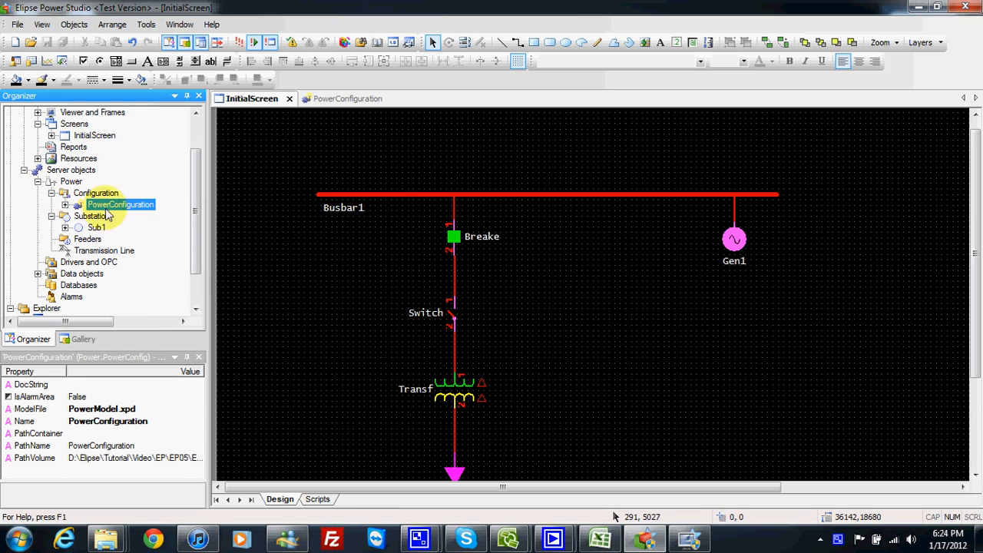
{"action": "left_click_drag", "start_coordinate": [195, 212], "coordinate": [196, 230]}
{"action": "left_click", "coordinate": [66, 205]}
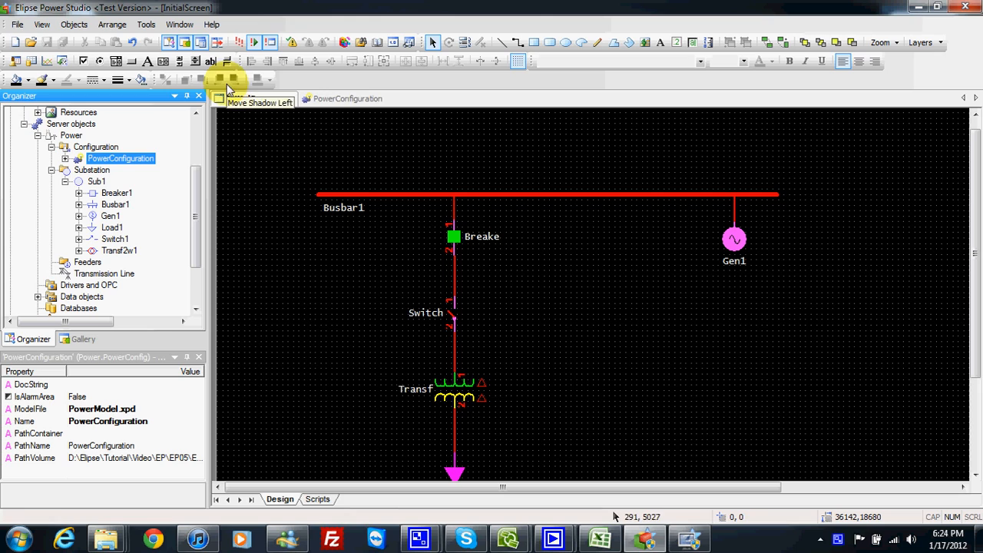
- Switch to the running E3 Viewer and send Breaker1 the Breaker Position Command with action Close, confirming it
{"action": "left_click", "coordinate": [688, 538]}
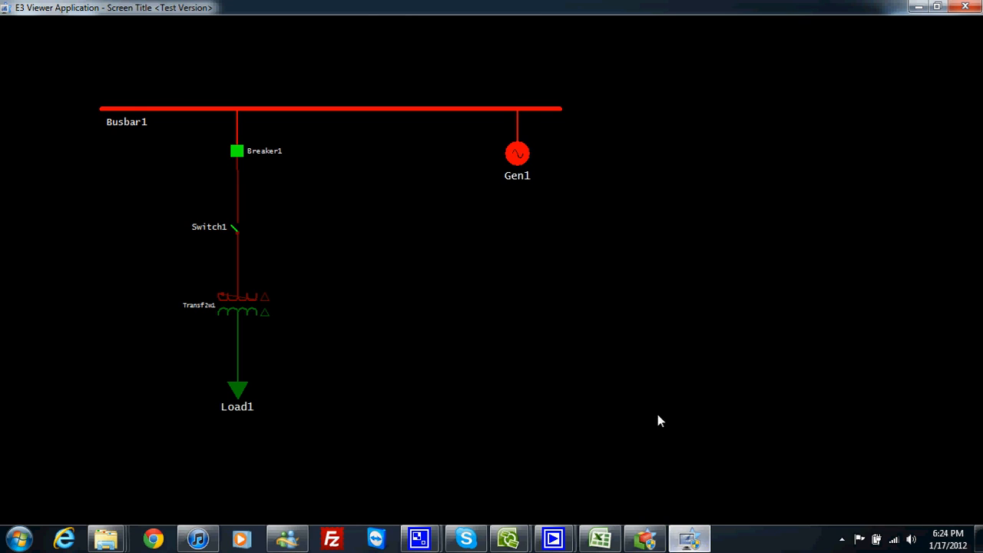
{"action": "left_click", "coordinate": [237, 152]}
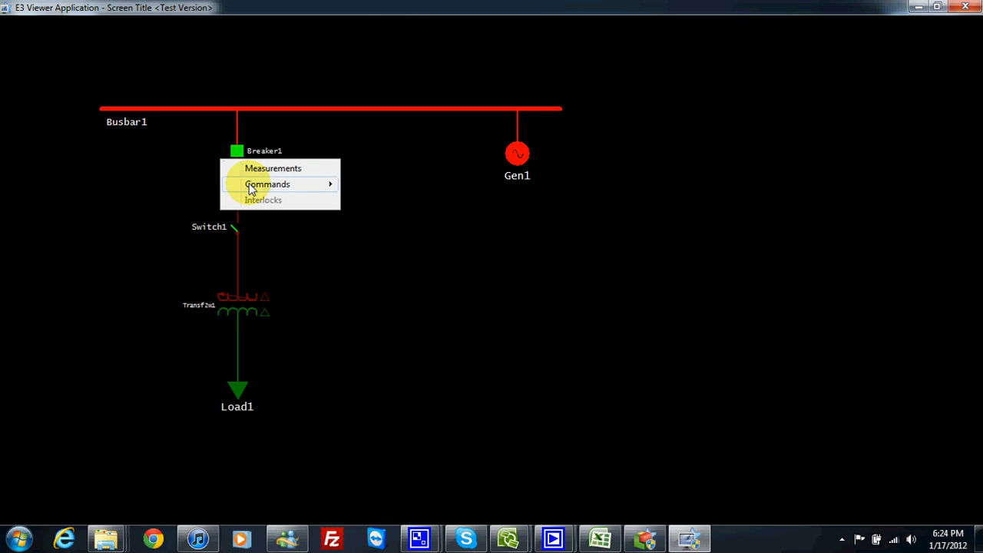
{"action": "mouse_move", "coordinate": [261, 187]}
{"action": "mouse_move", "coordinate": [378, 192]}
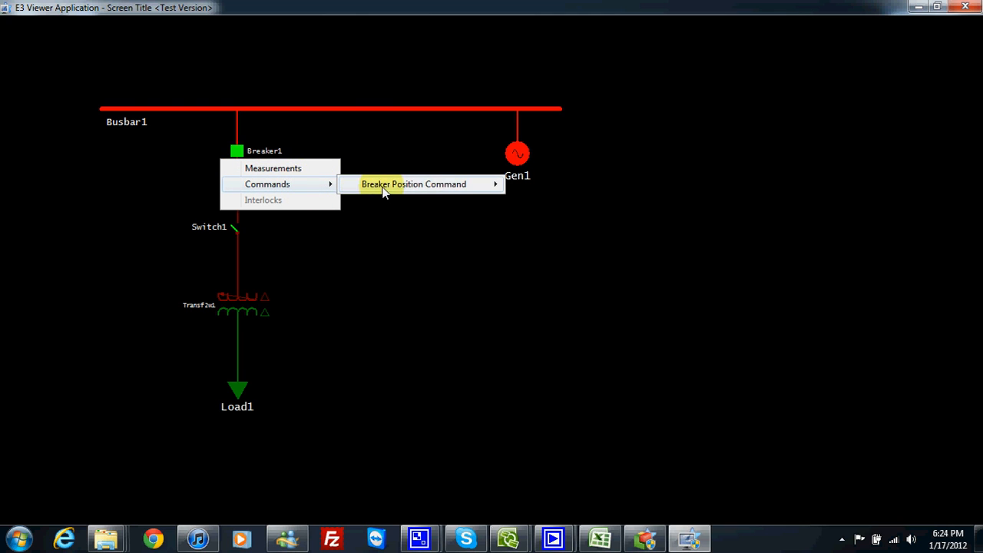
{"action": "left_click", "coordinate": [538, 199]}
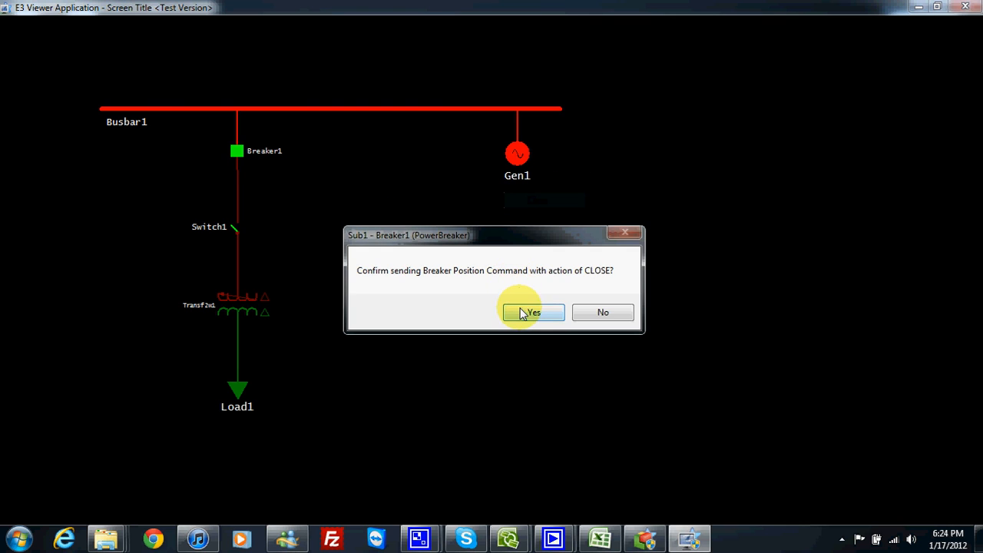
{"action": "left_click", "coordinate": [522, 313]}
- Send Breaker1 the Breaker Position Command with action Open and confirm it
{"action": "right_click", "coordinate": [237, 153]}
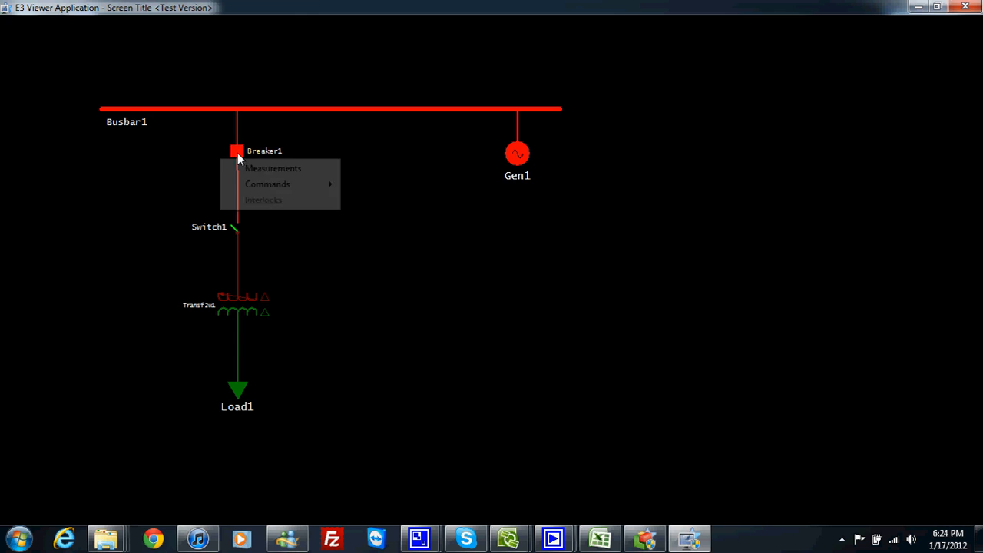
{"action": "mouse_move", "coordinate": [461, 185]}
{"action": "left_click", "coordinate": [536, 184]}
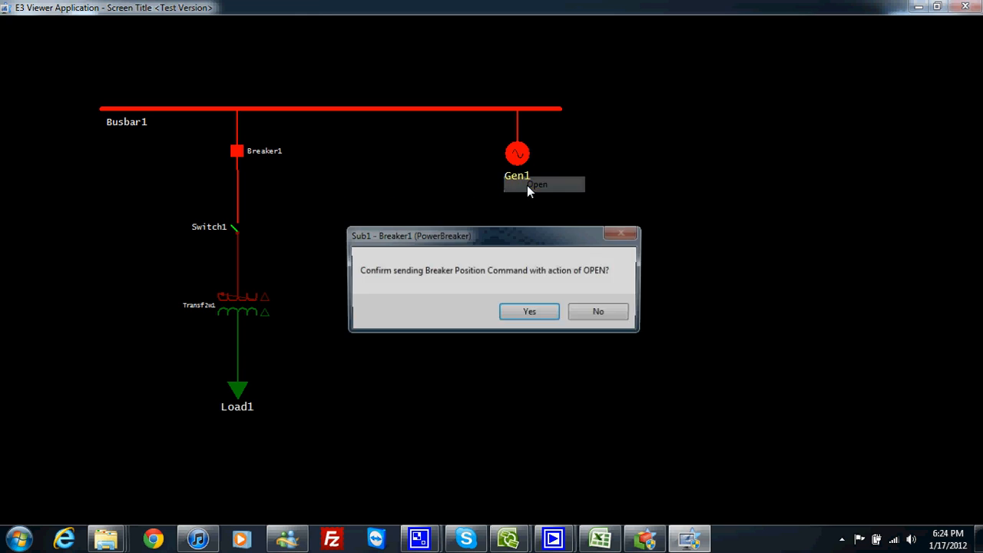
{"action": "left_click", "coordinate": [525, 312]}
- Repeat the Open position command on the already open Breaker1 and confirm it
{"action": "right_click", "coordinate": [237, 152]}
{"action": "mouse_move", "coordinate": [270, 185]}
{"action": "mouse_move", "coordinate": [406, 186]}
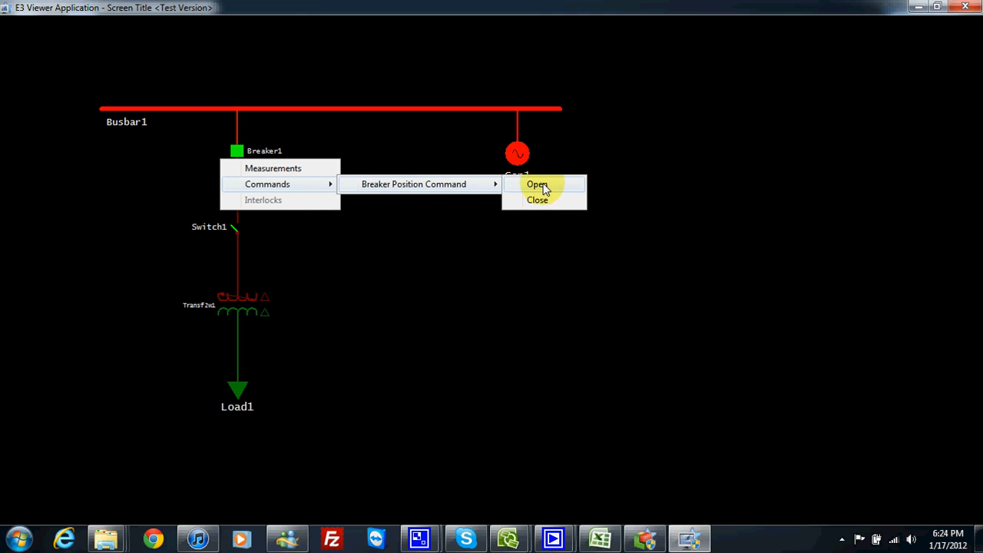
{"action": "left_click", "coordinate": [537, 185]}
{"action": "left_click", "coordinate": [528, 312]}
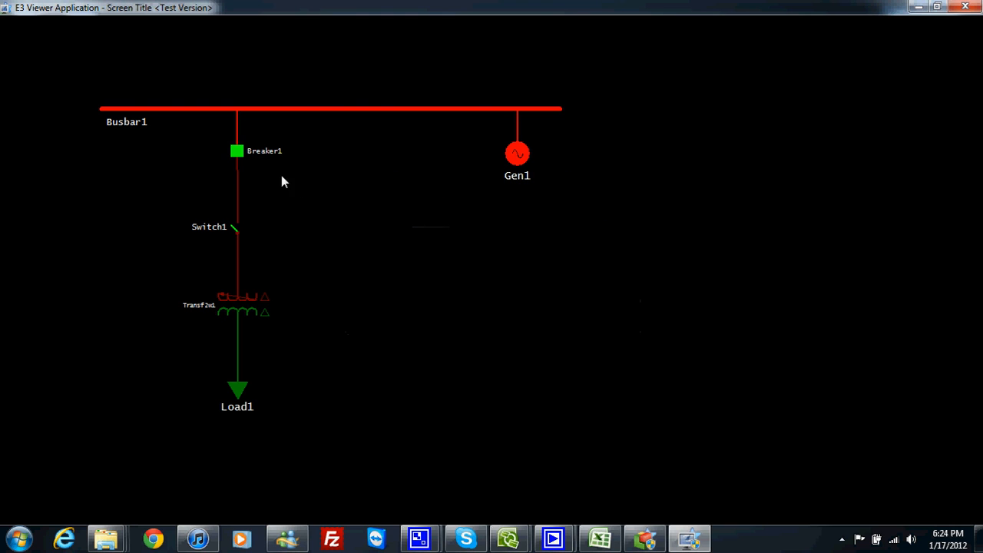
- Send Breaker1 the Breaker Position Command with action Close and confirm it
{"action": "right_click", "coordinate": [236, 153]}
{"action": "mouse_move", "coordinate": [261, 185]}
{"action": "mouse_move", "coordinate": [395, 184]}
{"action": "left_click", "coordinate": [539, 201]}
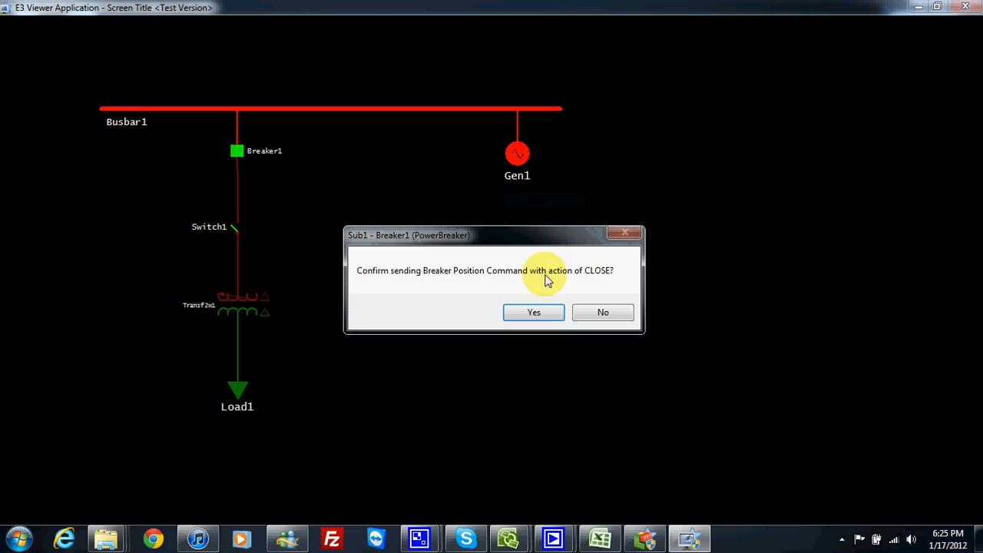
{"action": "left_click", "coordinate": [533, 312]}
- Repeat the Close position command on the already closed Breaker1 and confirm it
{"action": "right_click", "coordinate": [238, 151]}
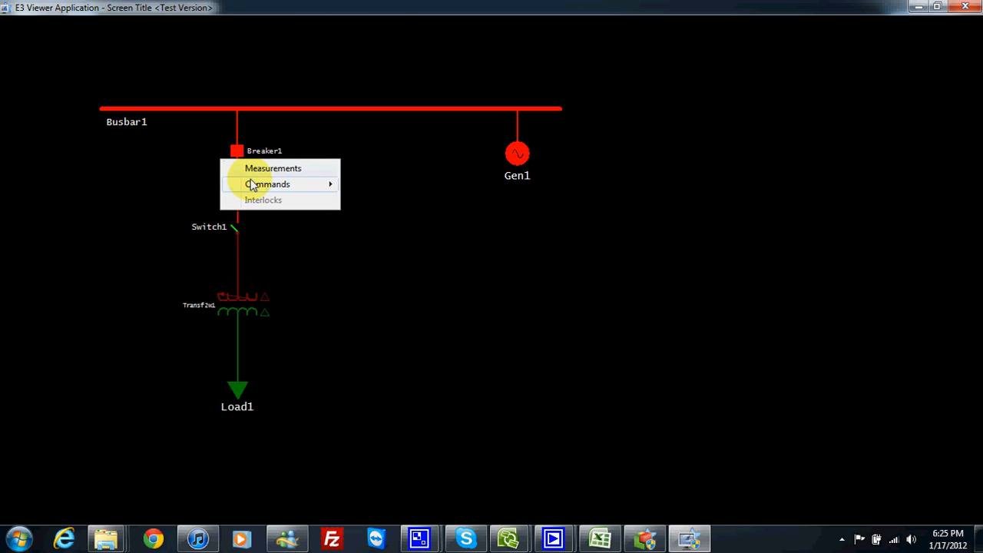
{"action": "mouse_move", "coordinate": [261, 184]}
{"action": "mouse_move", "coordinate": [377, 184]}
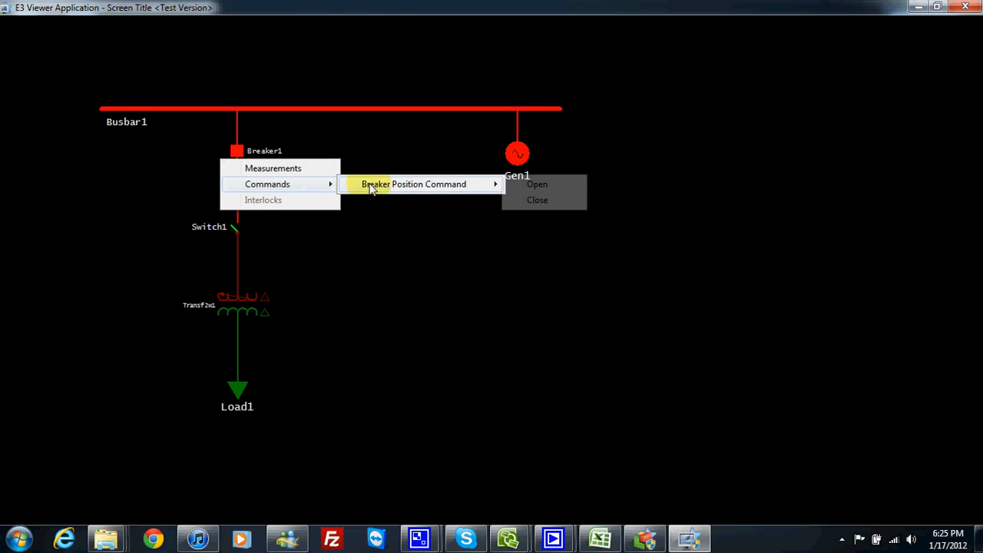
{"action": "left_click", "coordinate": [538, 201]}
{"action": "left_click", "coordinate": [515, 303]}
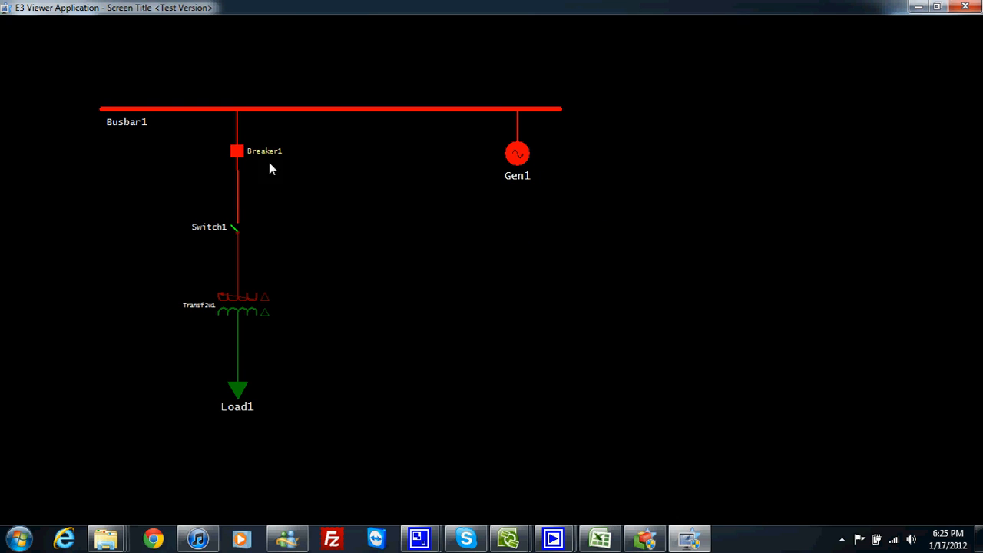
- Open Breaker1 again with the Breaker Position Command and confirm sending it
{"action": "right_click", "coordinate": [238, 151]}
{"action": "mouse_move", "coordinate": [235, 185]}
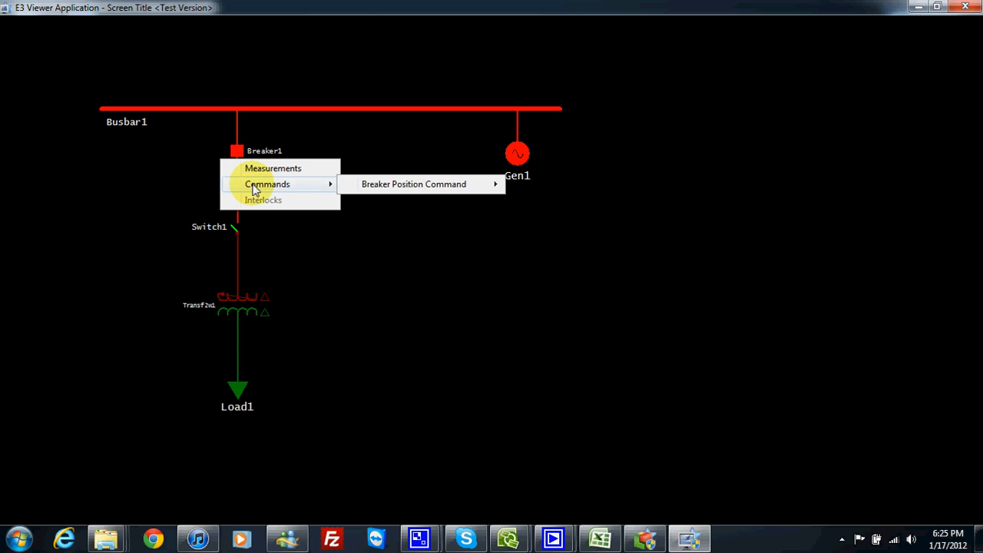
{"action": "mouse_move", "coordinate": [386, 186]}
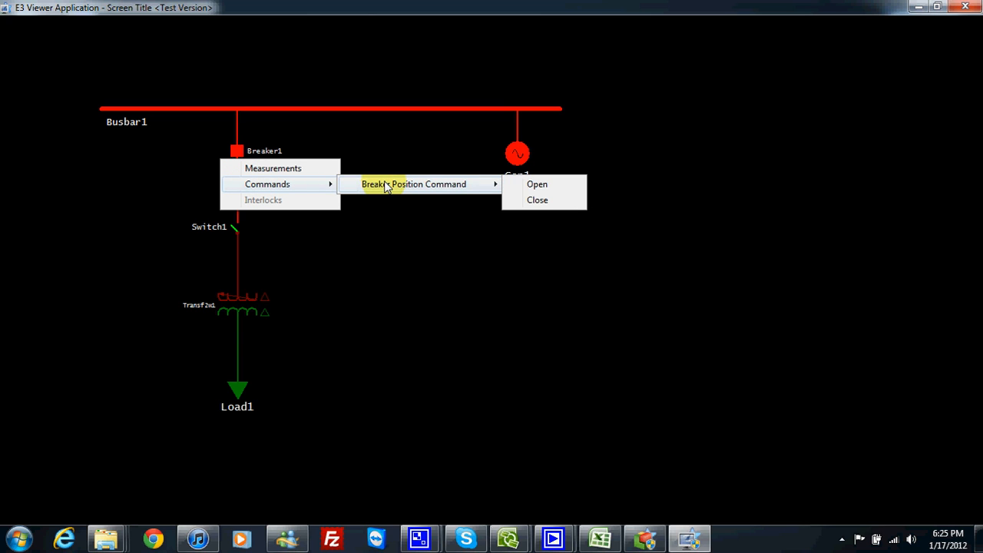
{"action": "left_click", "coordinate": [543, 203]}
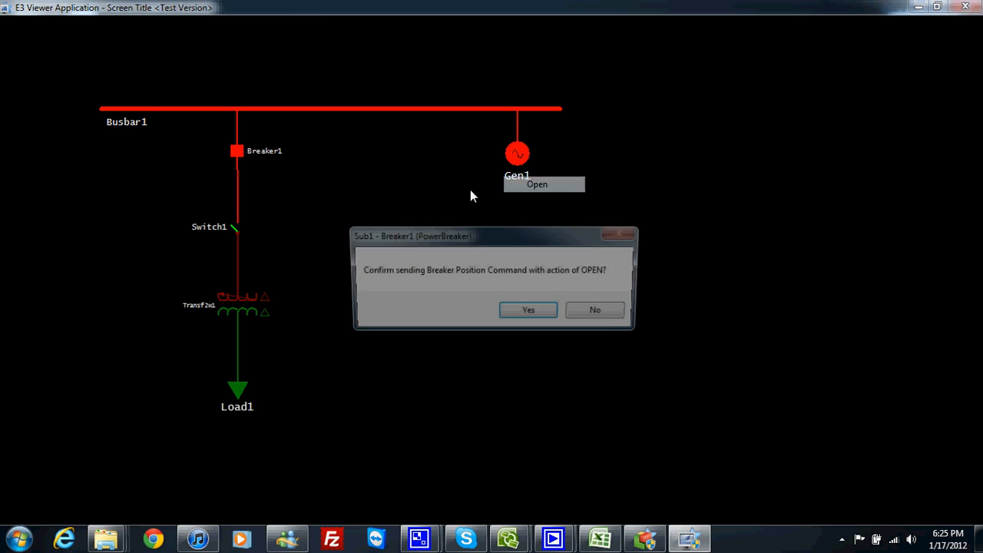
{"action": "left_click", "coordinate": [513, 312]}
- Review Breaker1's available position commands without sending any, and close the E3 Viewer to return to Elipse Power Studio
{"action": "right_click", "coordinate": [238, 156]}
{"action": "mouse_move", "coordinate": [265, 185]}
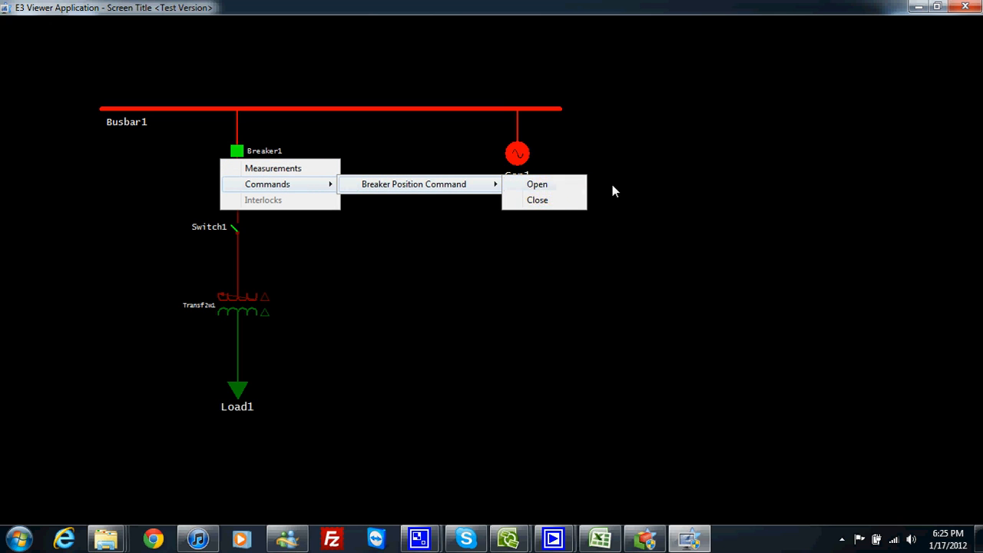
{"action": "left_click", "coordinate": [778, 152]}
{"action": "left_click", "coordinate": [973, 6]}
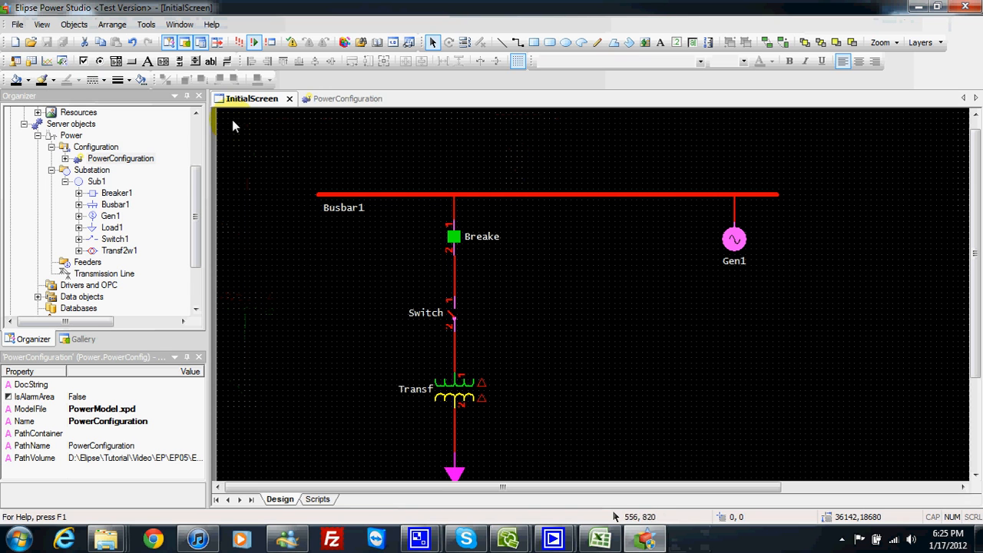
- Expand Breaker1's Commands folder in the project tree down to the Close and Open units of BreakerPosition
{"action": "scroll", "coordinate": [194, 196], "scroll_direction": "down", "scroll_amount": 2}
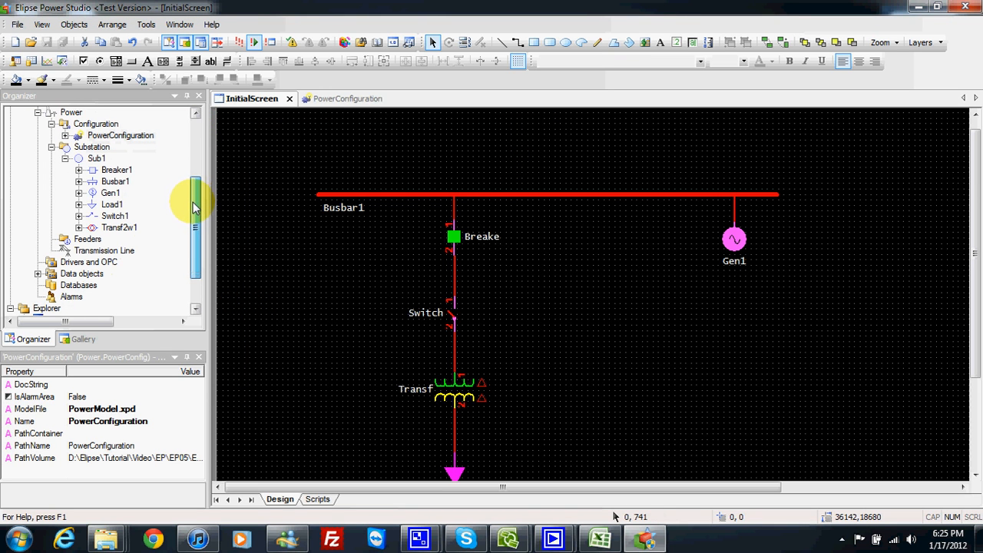
{"action": "left_click", "coordinate": [79, 170]}
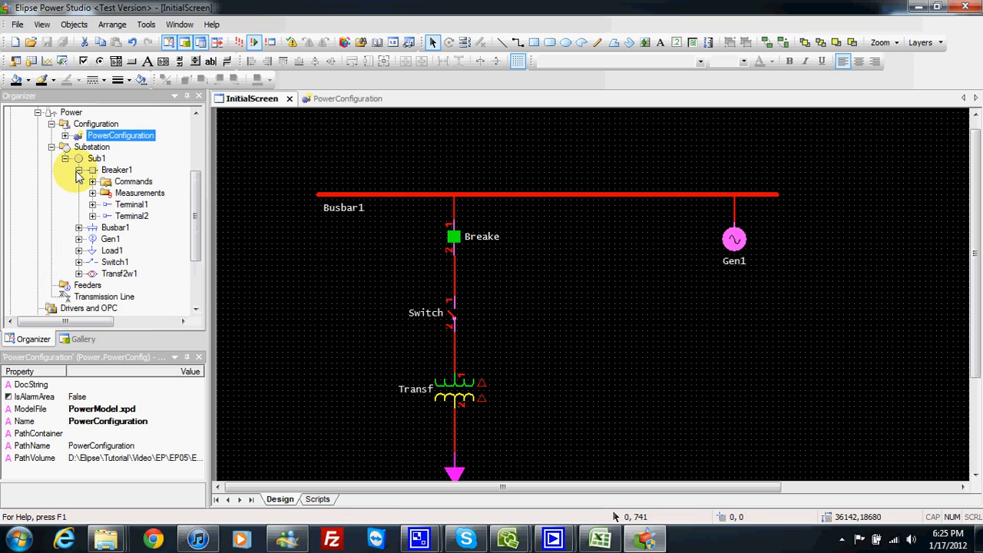
{"action": "left_click", "coordinate": [92, 182]}
{"action": "left_click", "coordinate": [113, 195]}
{"action": "left_click", "coordinate": [106, 193]}
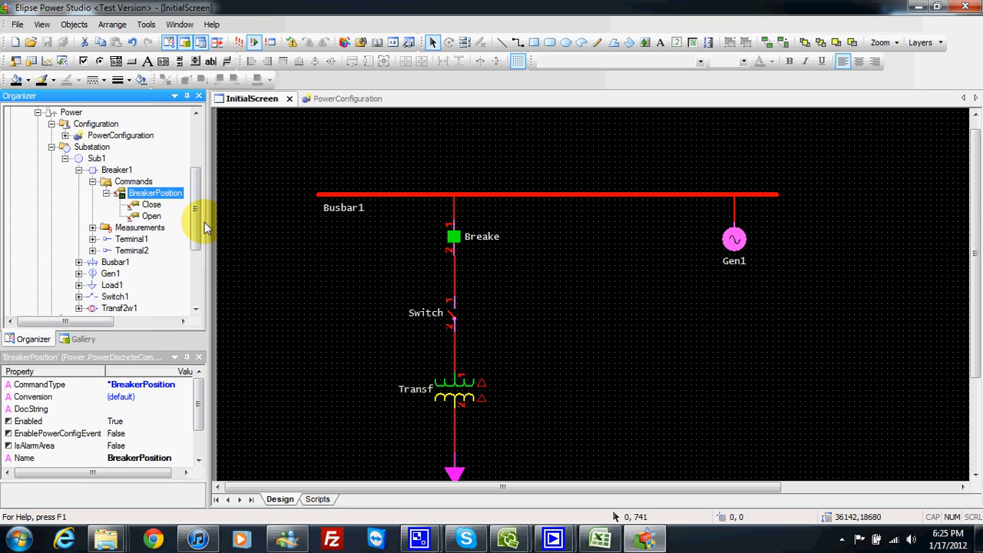
- Widen the project tree and compare the properties of BreakerPosition's Close and Open command units
{"action": "left_click_drag", "start_coordinate": [206, 227], "coordinate": [226, 219]}
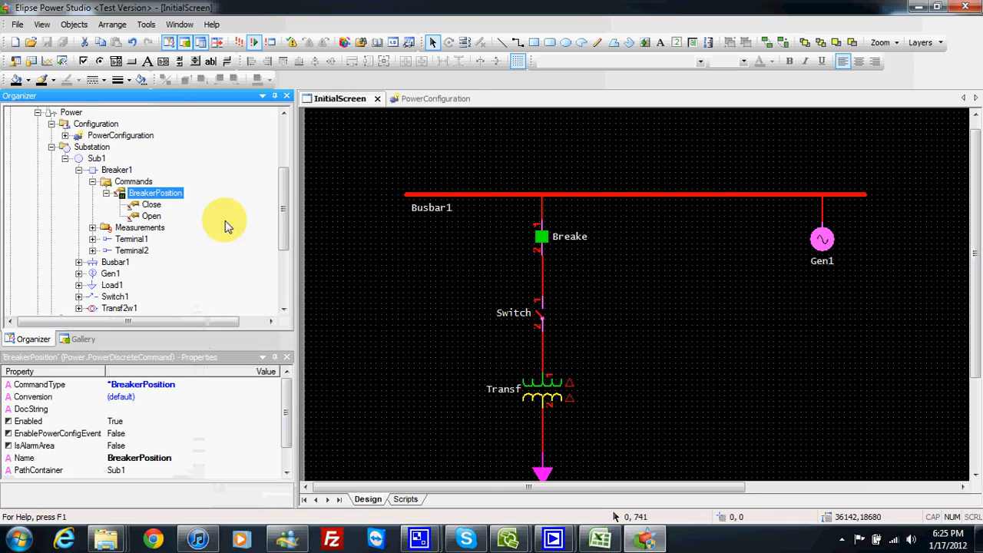
{"action": "left_click", "coordinate": [151, 216]}
{"action": "key", "text": "Up"}
{"action": "key", "text": "Down"}
{"action": "key", "text": "Up"}
{"action": "key", "text": "Down"}
{"action": "key", "text": "Up"}
{"action": "key", "text": "Down"}
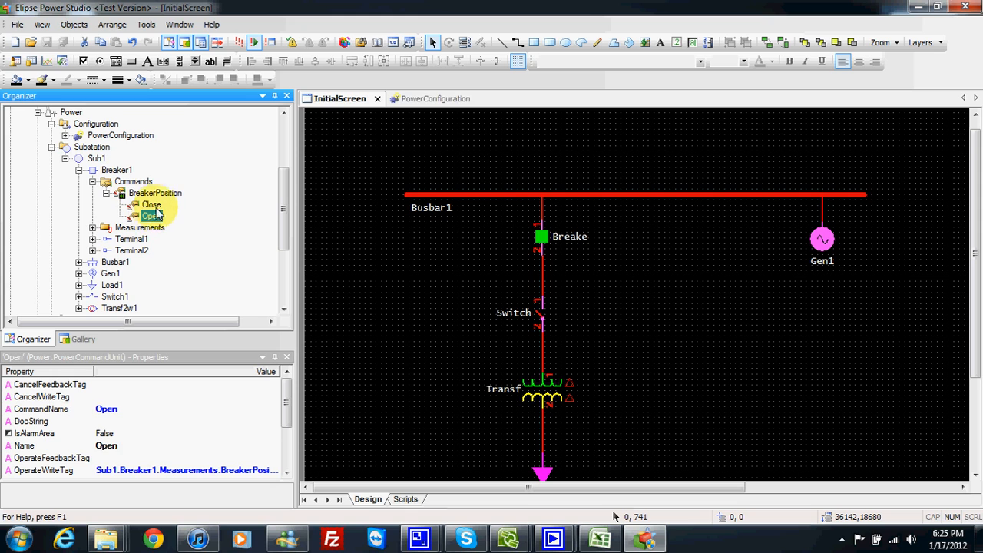
{"action": "key", "text": "Up"}
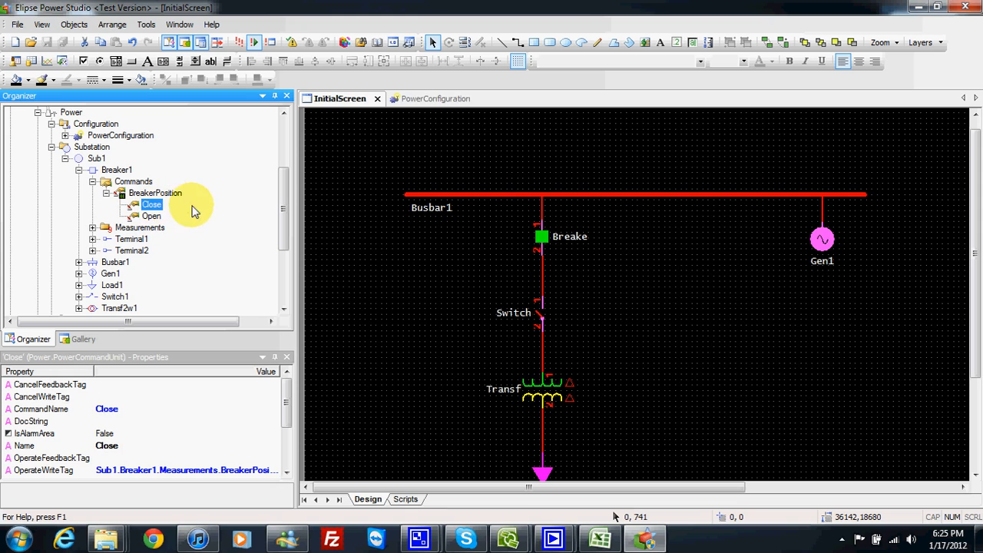
- Add an Interlocks group to BreakerPosition's Close command unit and expand the unit to show it
{"action": "right_click", "coordinate": [152, 209]}
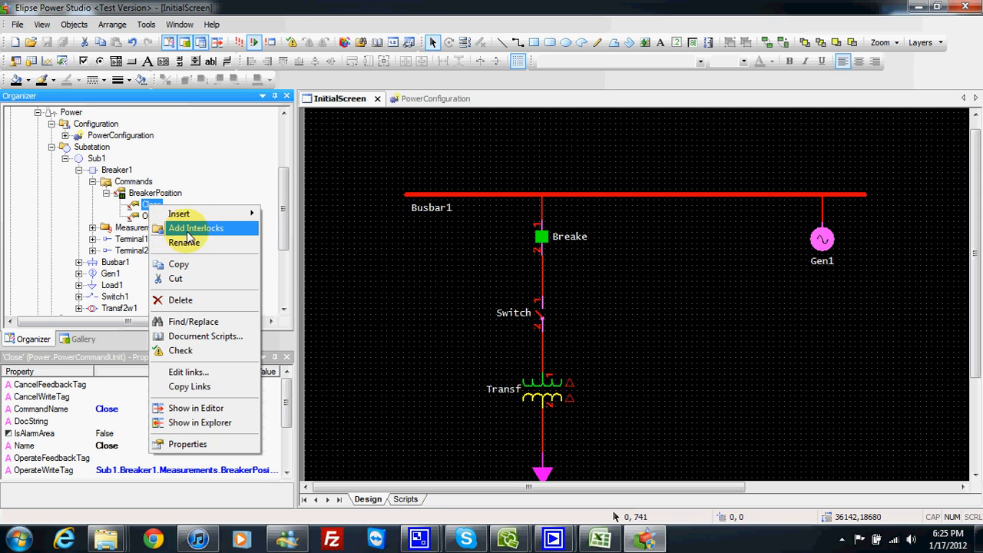
{"action": "left_click", "coordinate": [188, 228]}
{"action": "left_click", "coordinate": [119, 205]}
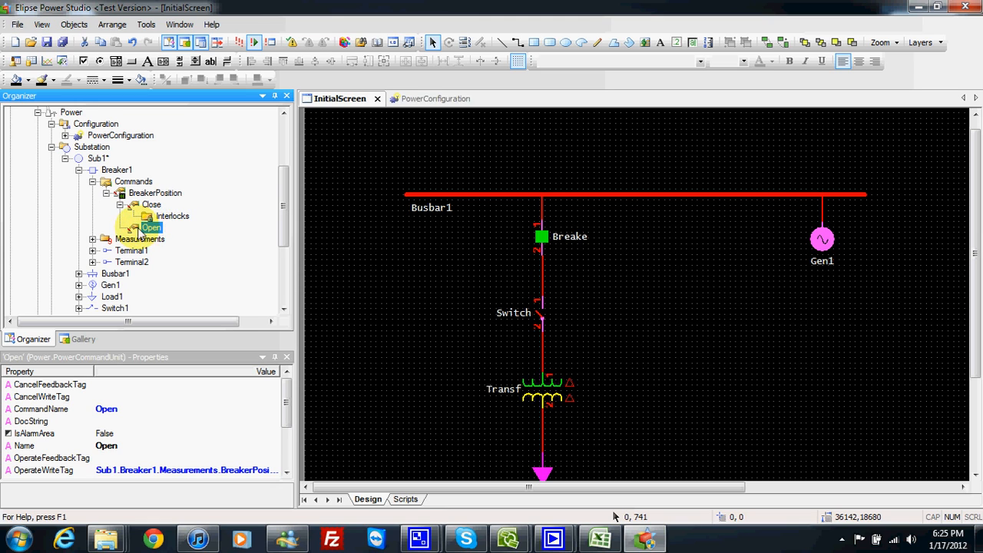
- Add an Interlocks group to BreakerPosition's Open command unit and expand the unit to show it
{"action": "right_click", "coordinate": [146, 231]}
{"action": "left_click", "coordinate": [219, 252]}
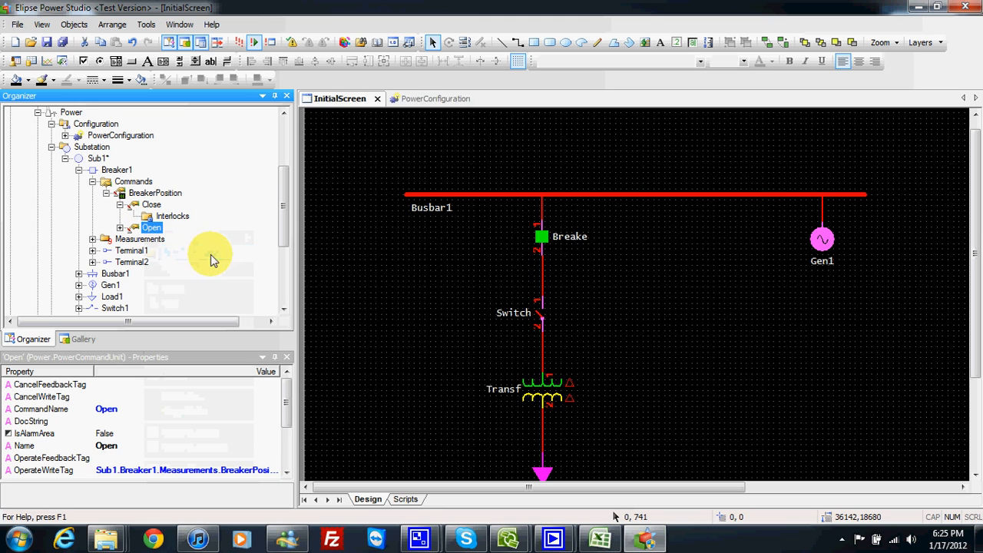
{"action": "left_click", "coordinate": [119, 229]}
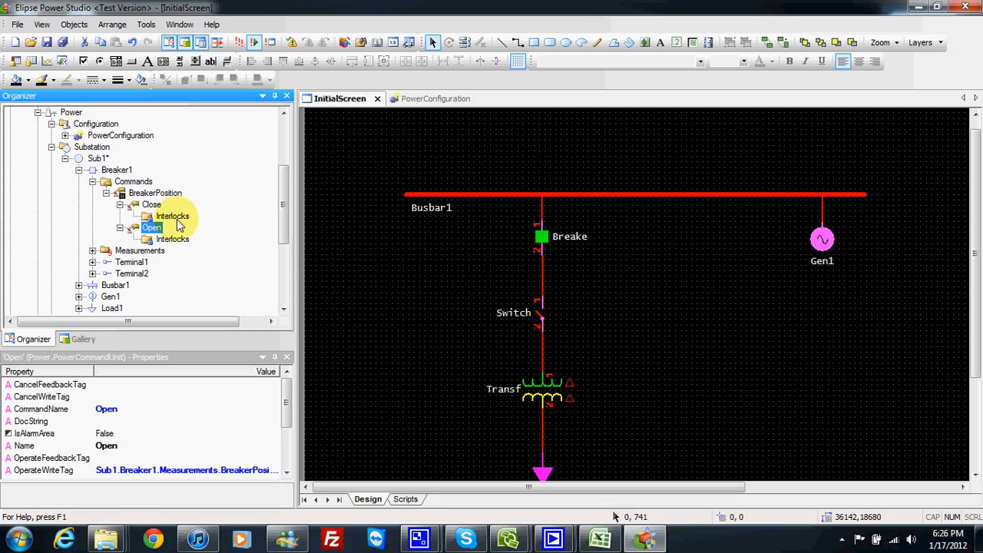
- Insert one interlock into the Interlocks group of the Close command unit
{"action": "left_click", "coordinate": [174, 218]}
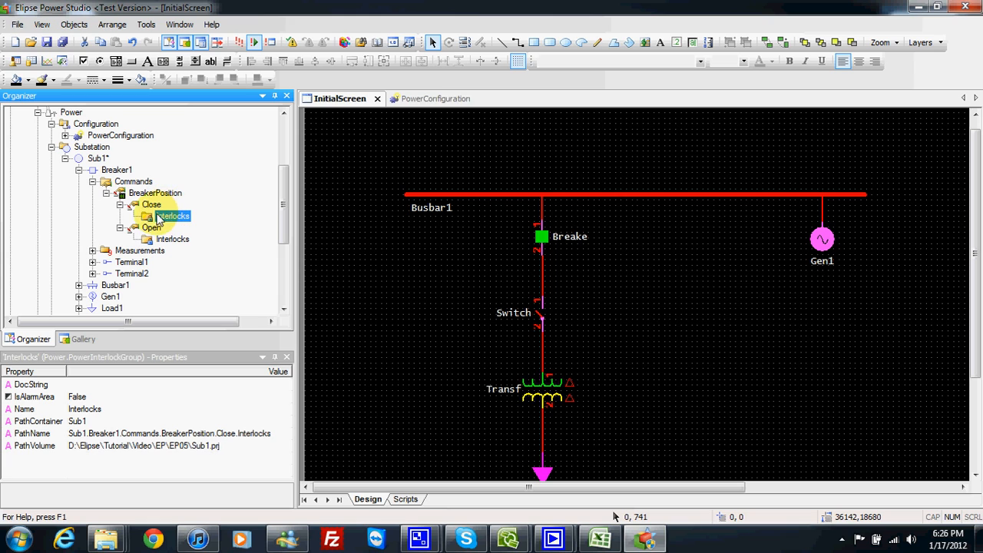
{"action": "right_click", "coordinate": [158, 217]}
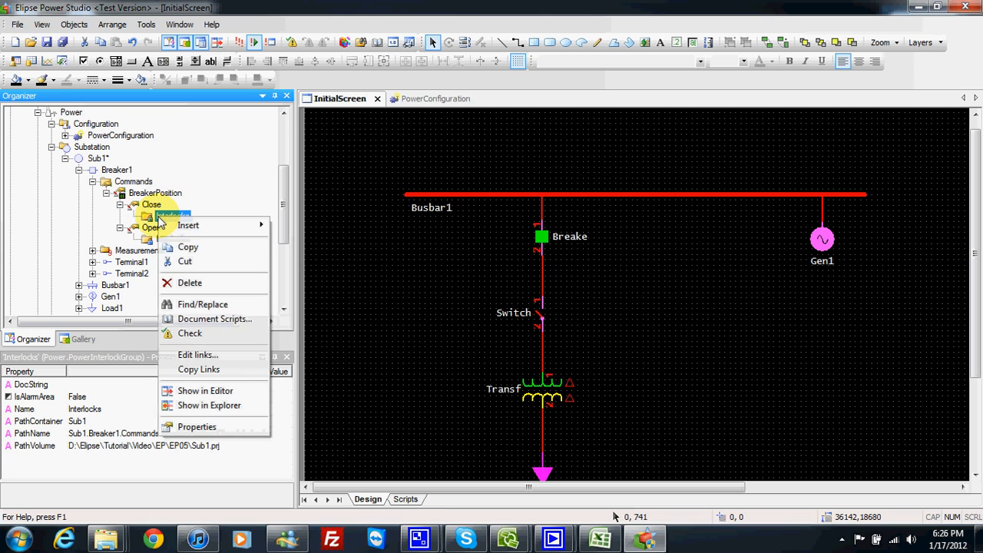
{"action": "mouse_move", "coordinate": [220, 224]}
{"action": "left_click", "coordinate": [307, 225]}
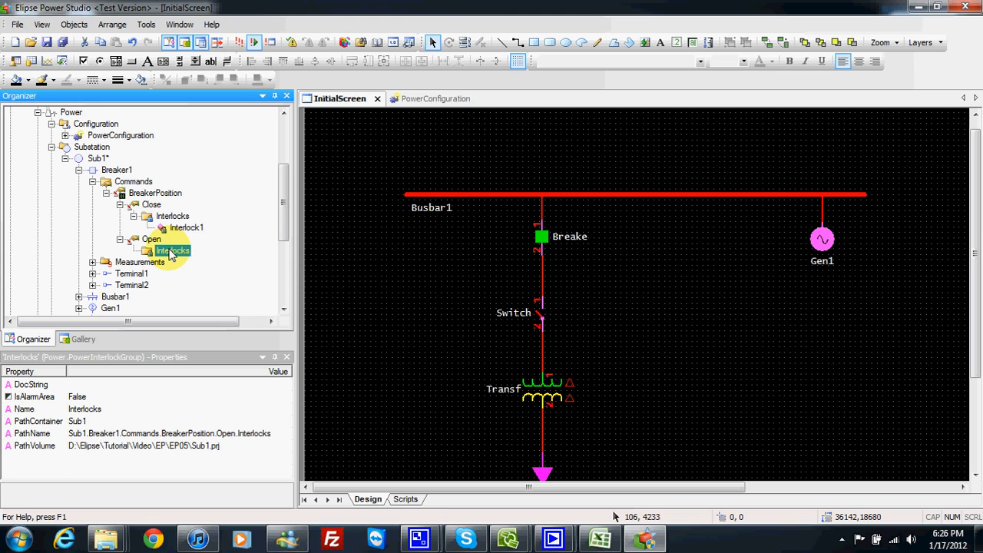
- Insert one interlock into the Interlocks group of the Open command unit and expand the group
{"action": "right_click", "coordinate": [169, 255]}
{"action": "mouse_move", "coordinate": [198, 259]}
{"action": "left_click", "coordinate": [315, 258]}
{"action": "left_click", "coordinate": [133, 251]}
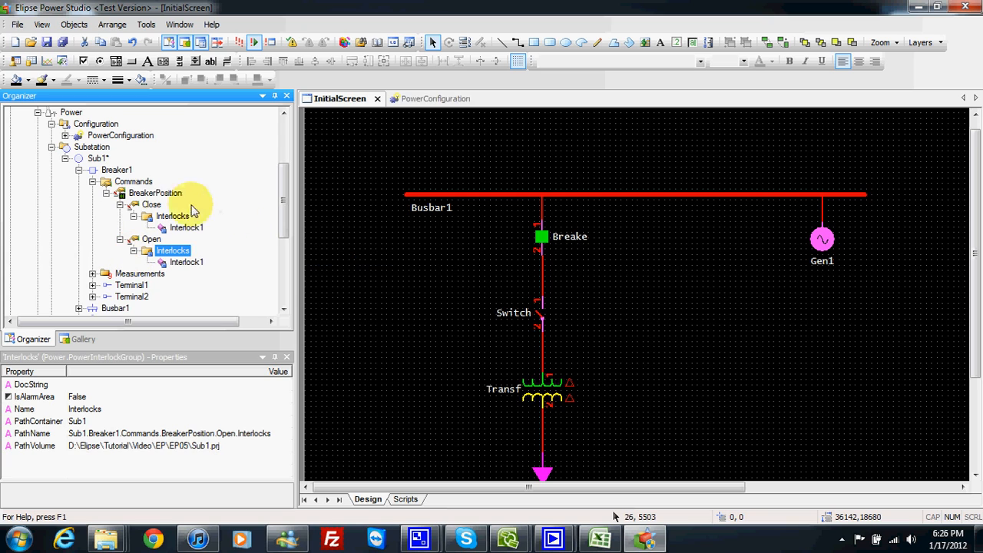
- Rename the interlock under the Close command unit as Close
{"action": "left_click", "coordinate": [184, 228]}
{"action": "left_click", "coordinate": [186, 227]}
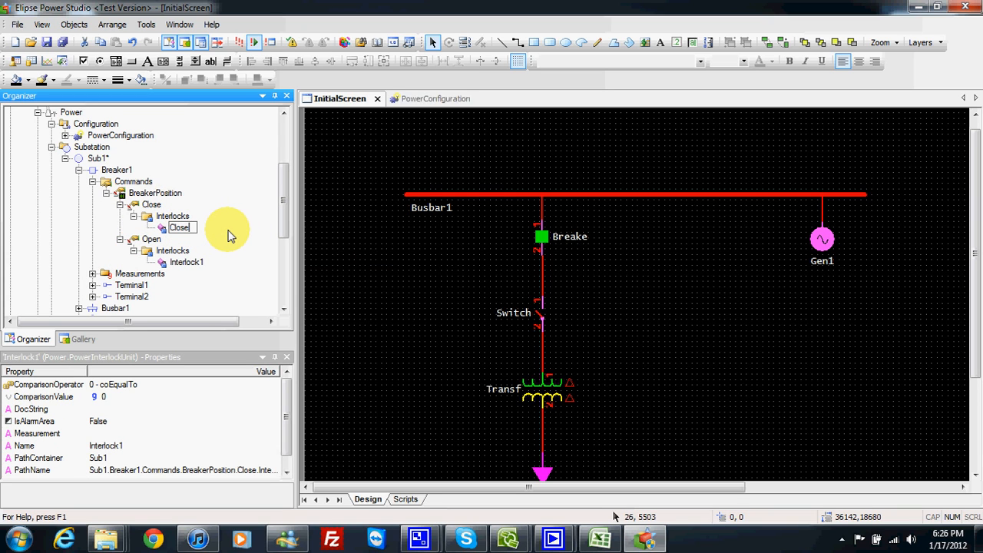
{"action": "key", "text": "Return"}
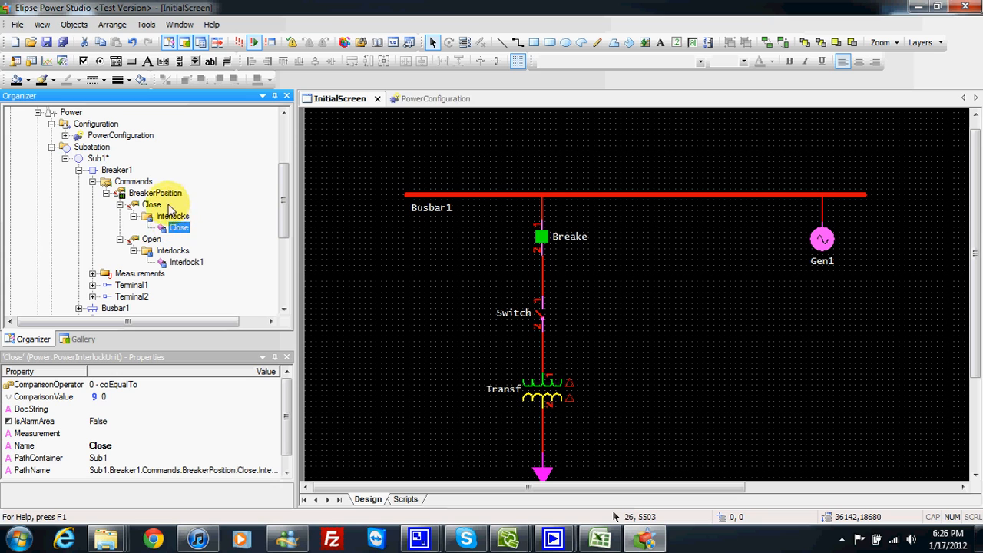
- Rename the interlock under the Open command unit as Open
{"action": "left_click", "coordinate": [151, 204]}
{"action": "left_click", "coordinate": [178, 228]}
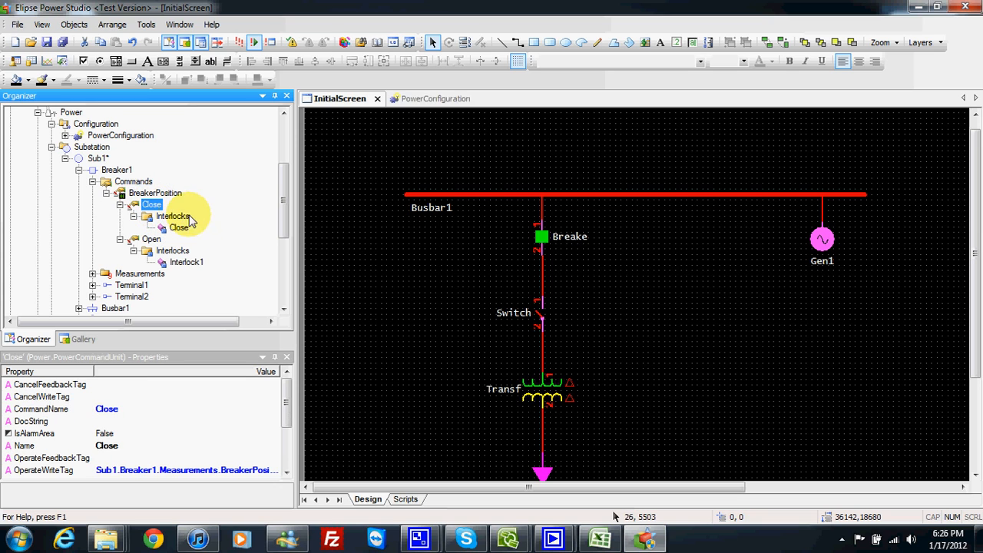
{"action": "left_click", "coordinate": [186, 262]}
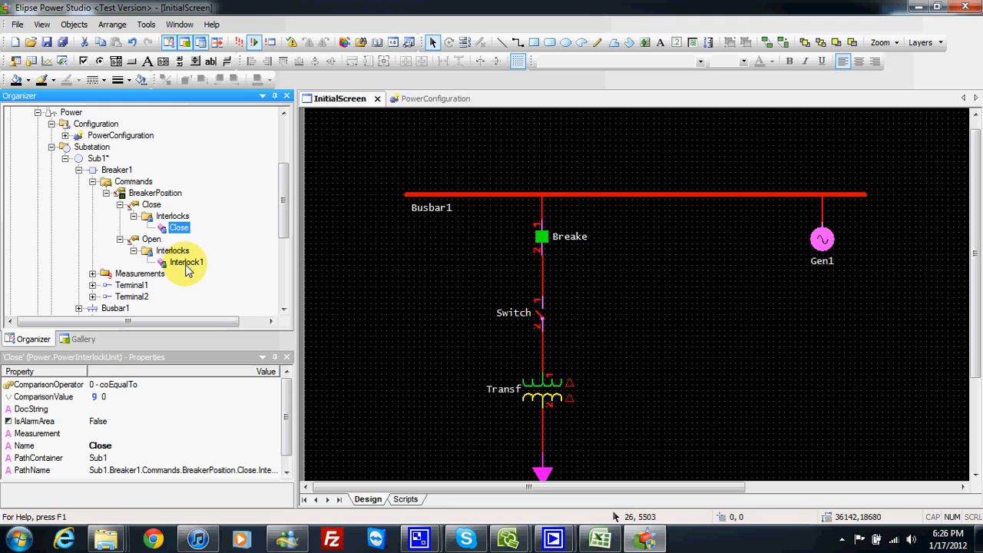
{"action": "left_click", "coordinate": [192, 262]}
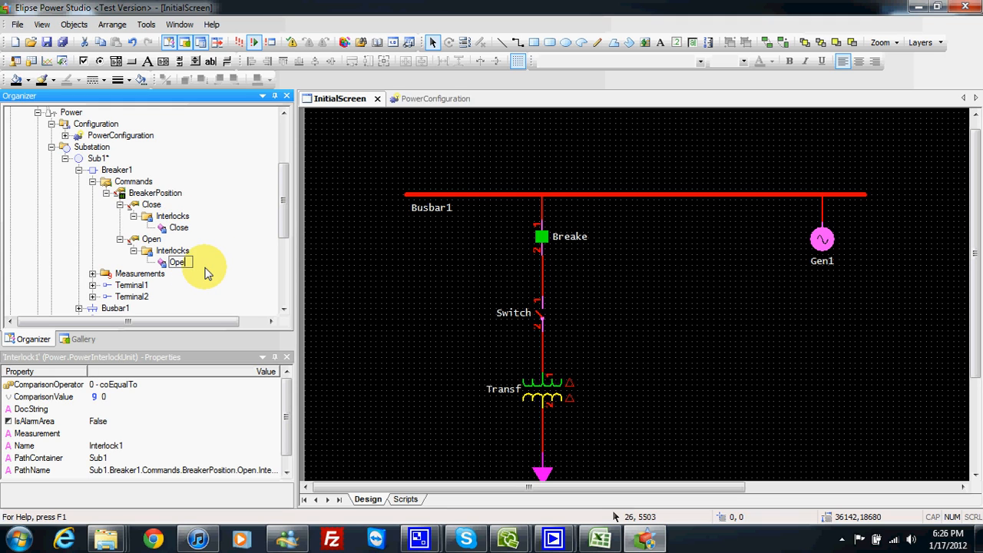
{"action": "type", "text": "Open"}
{"action": "left_click", "coordinate": [154, 239]}
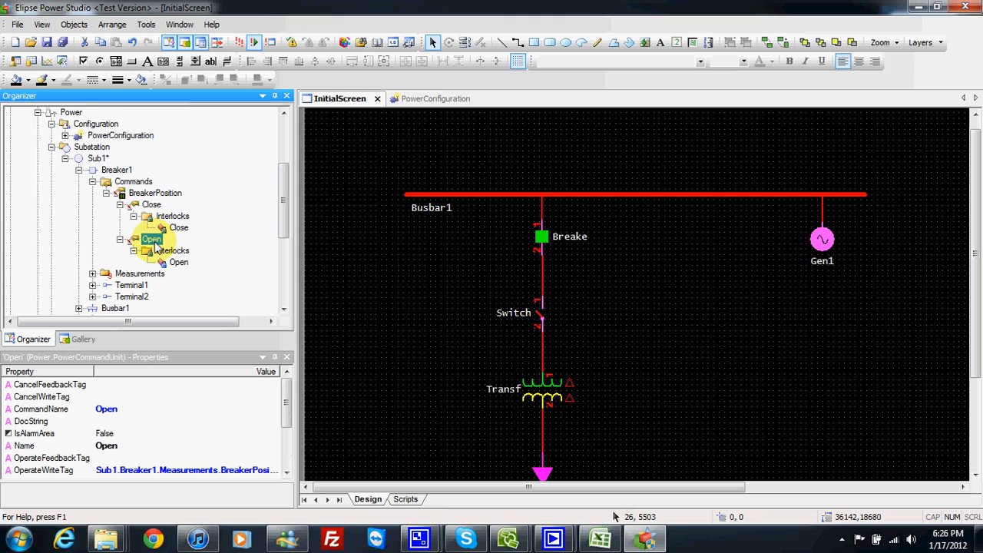
{"action": "left_click", "coordinate": [179, 262]}
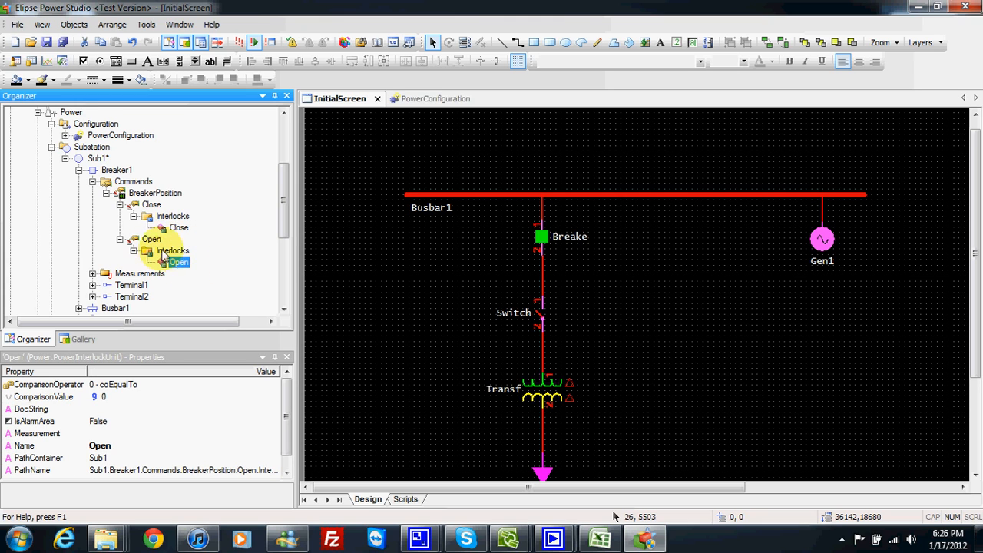
{"action": "left_click", "coordinate": [151, 238]}
{"action": "left_click", "coordinate": [183, 262]}
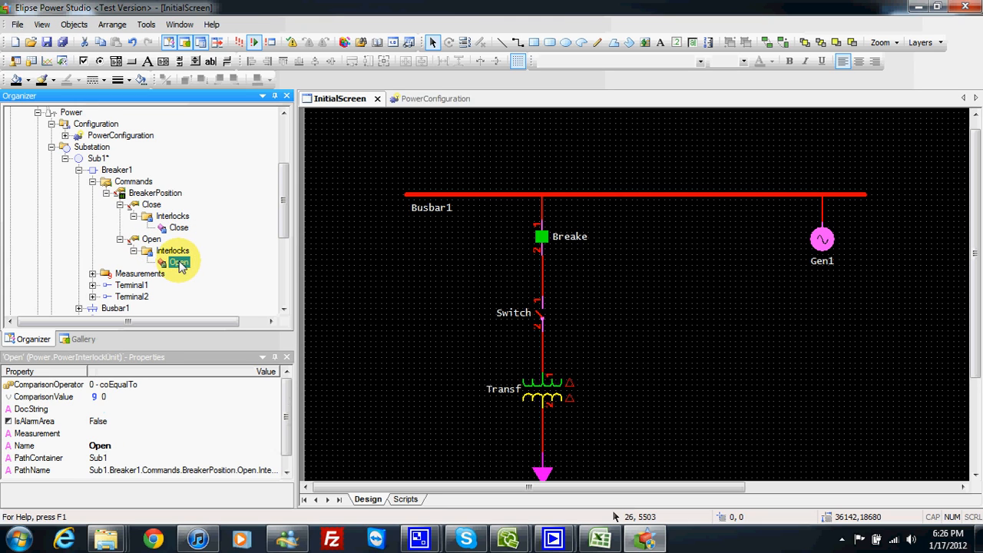
{"action": "left_click", "coordinate": [179, 228]}
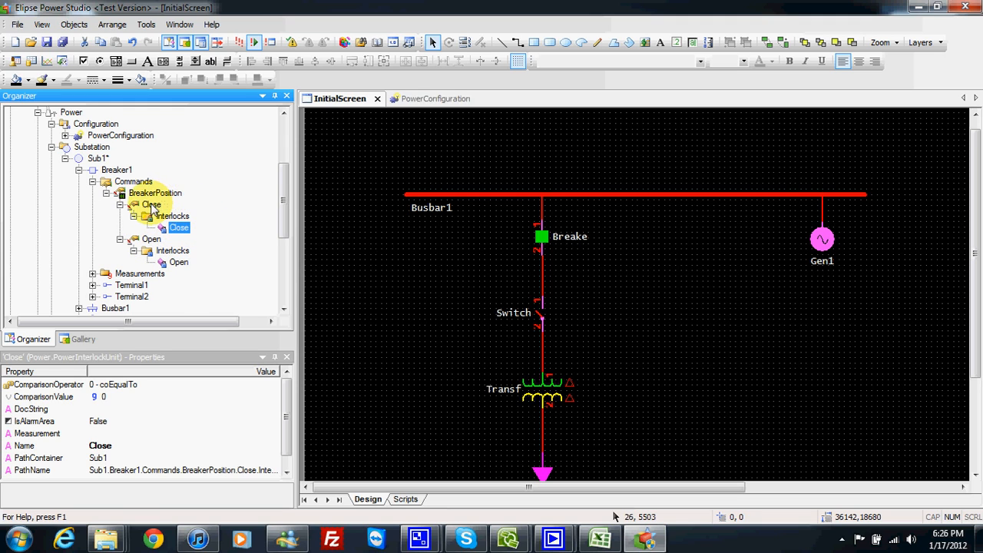
{"action": "left_click", "coordinate": [152, 205]}
- Set the Close interlock's Measurement to Breaker1's position measurement, Sub1.Breaker1.Measurements.BreakerPosition
{"action": "left_click", "coordinate": [186, 228]}
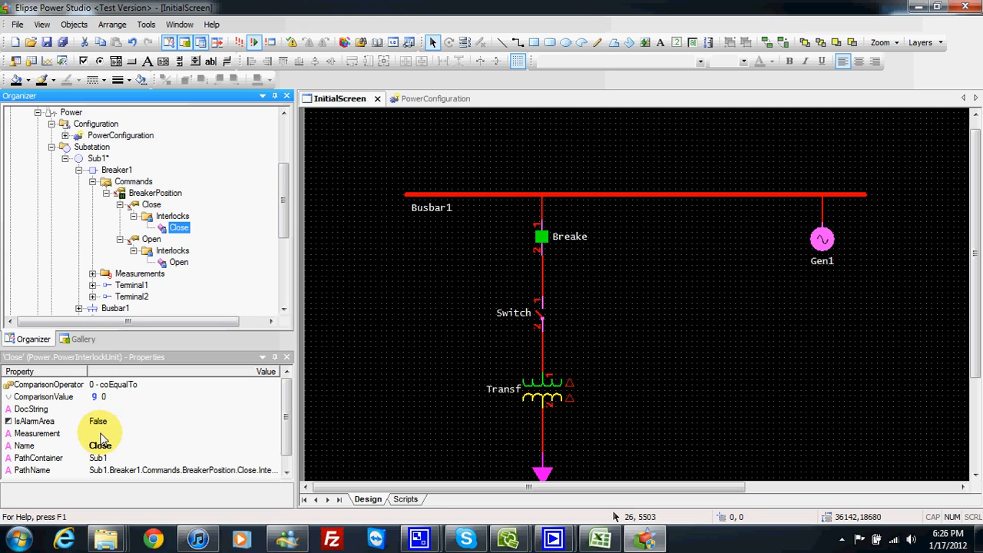
{"action": "left_click", "coordinate": [89, 433]}
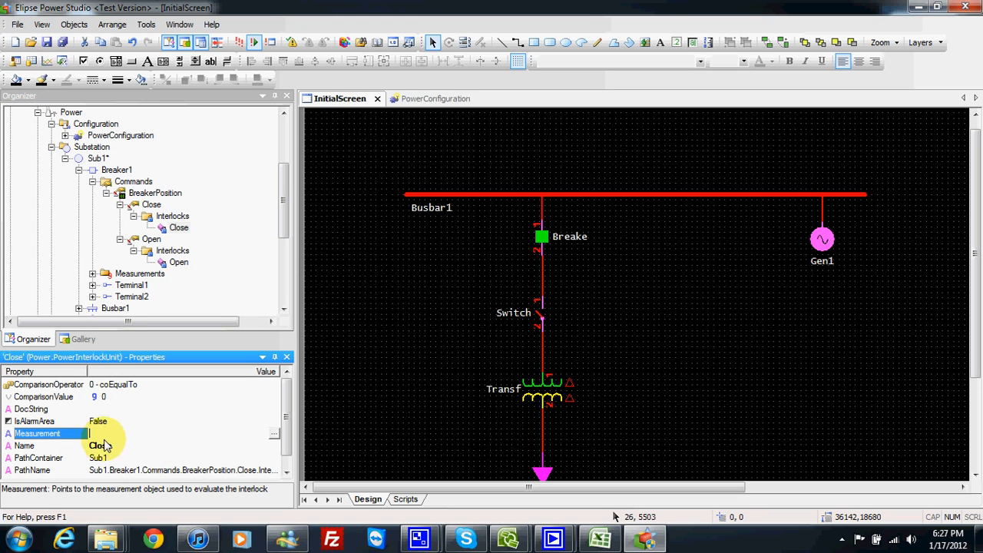
{"action": "left_click", "coordinate": [276, 437]}
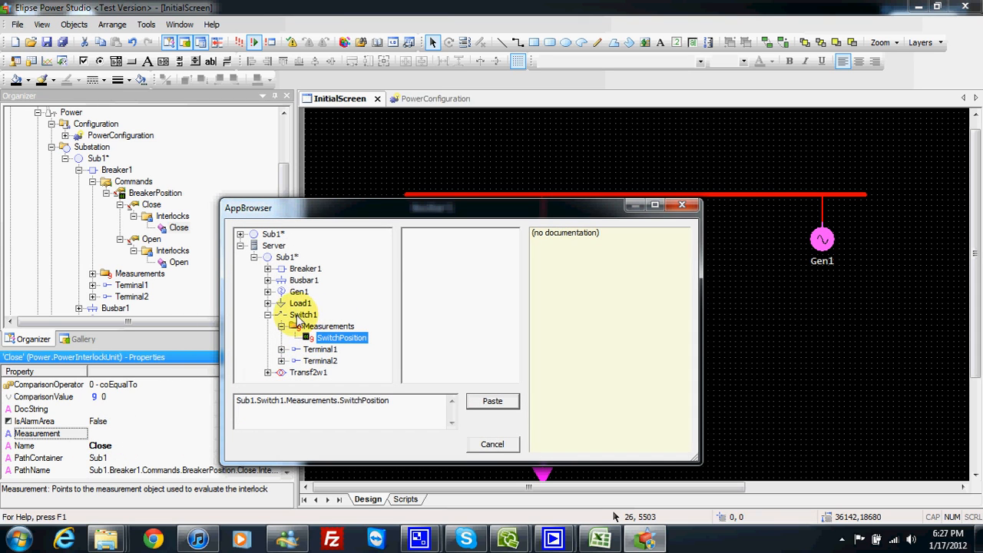
{"action": "left_click", "coordinate": [267, 268]}
{"action": "left_click", "coordinate": [281, 280]}
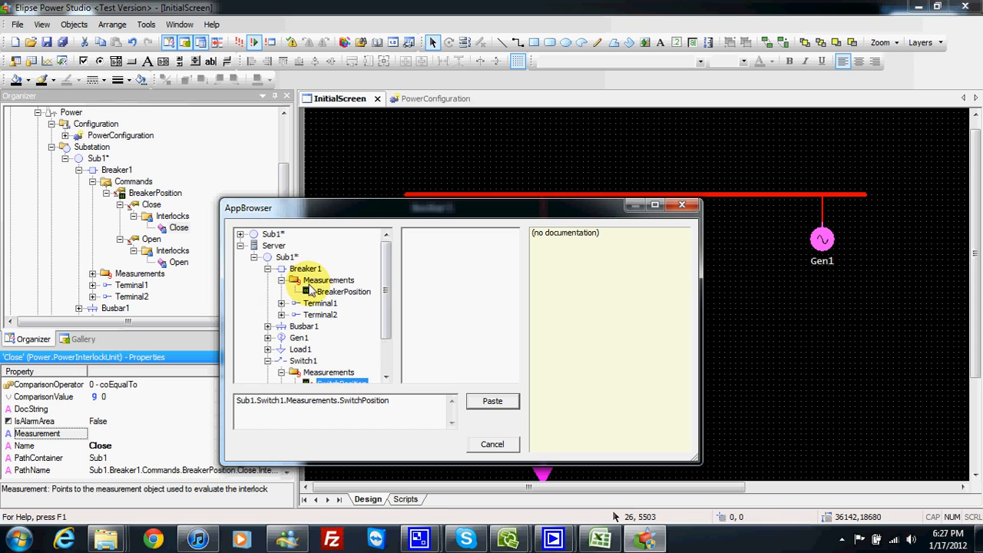
{"action": "left_click", "coordinate": [341, 291]}
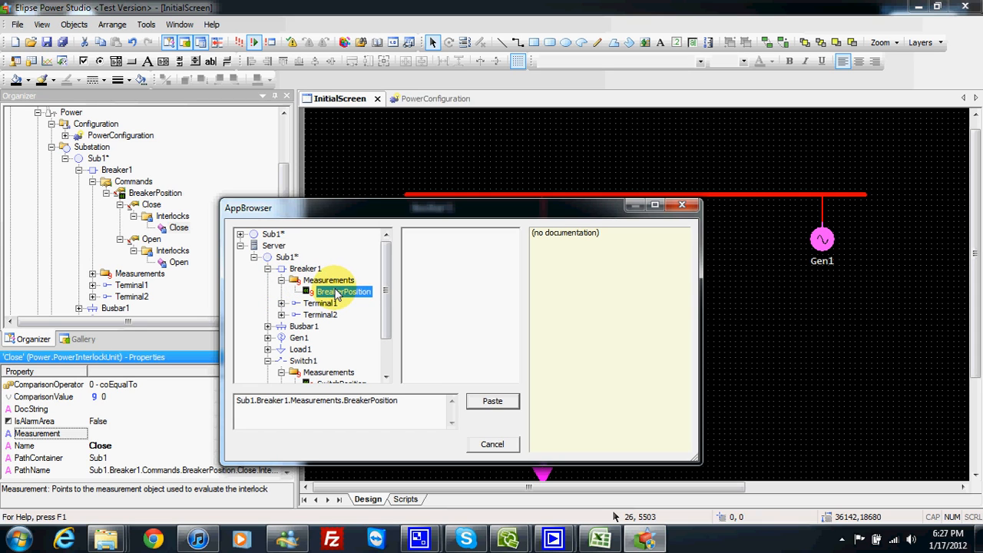
{"action": "left_click", "coordinate": [489, 401]}
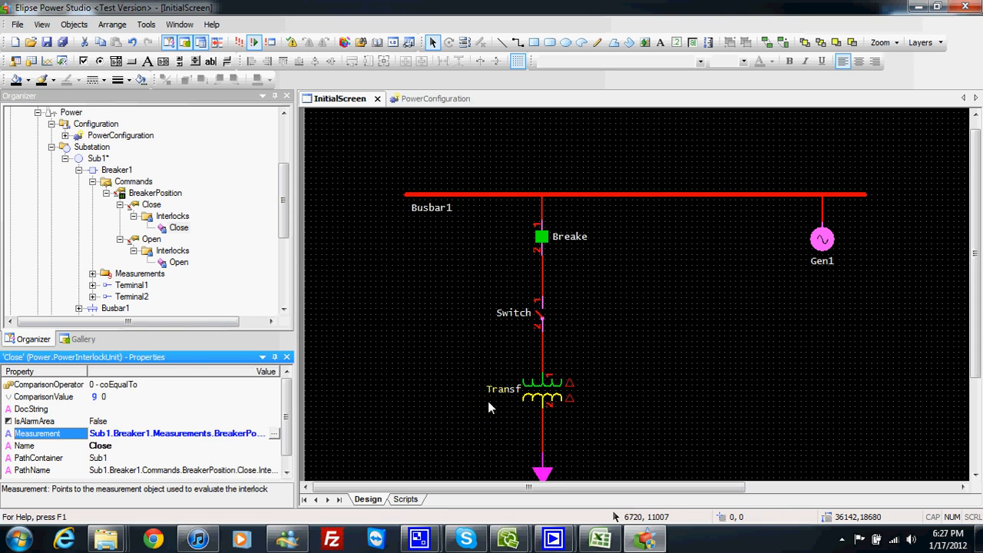
- Assign Sub1.Breaker1.Measurements.BreakerPosition as the Measurement of the Open interlock
{"action": "left_click", "coordinate": [179, 261]}
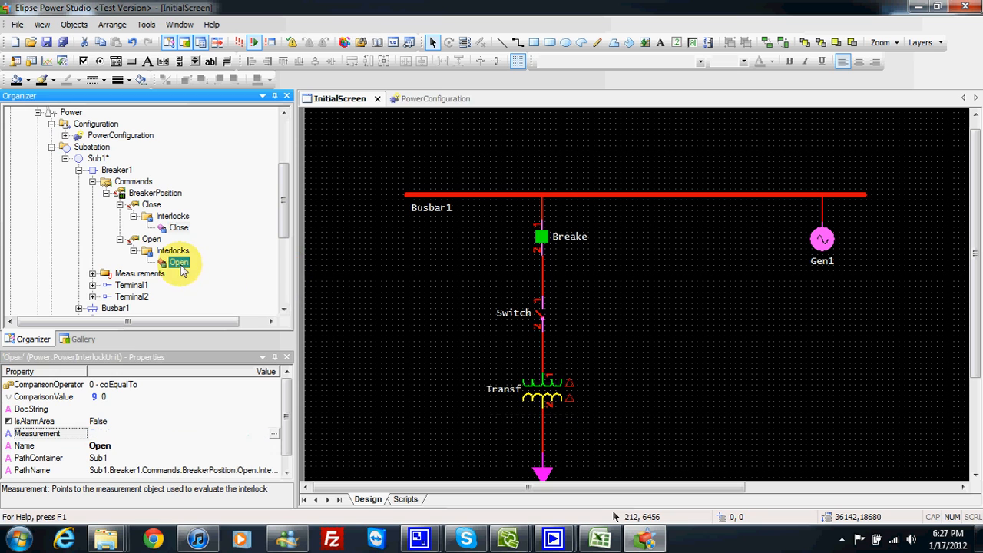
{"action": "left_click", "coordinate": [276, 435]}
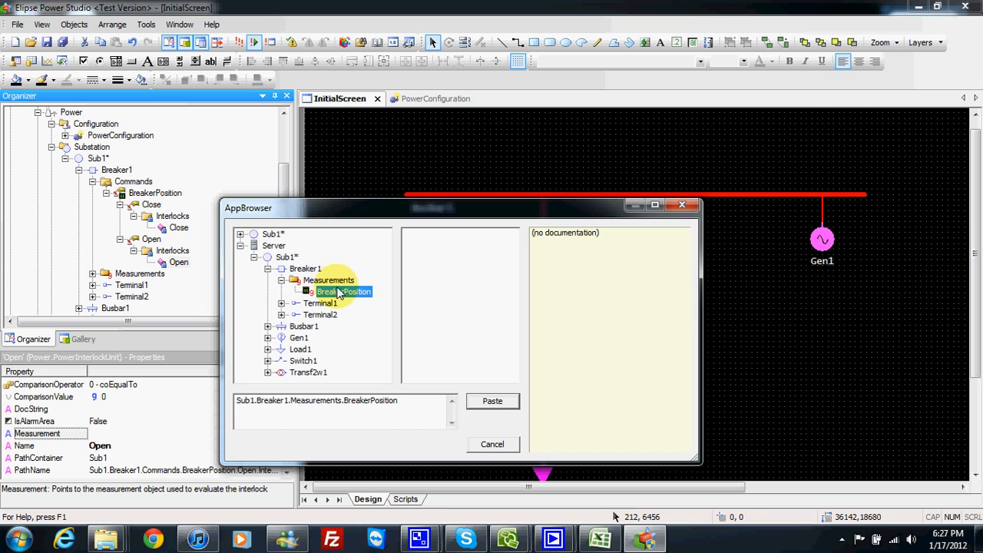
{"action": "left_click", "coordinate": [472, 399]}
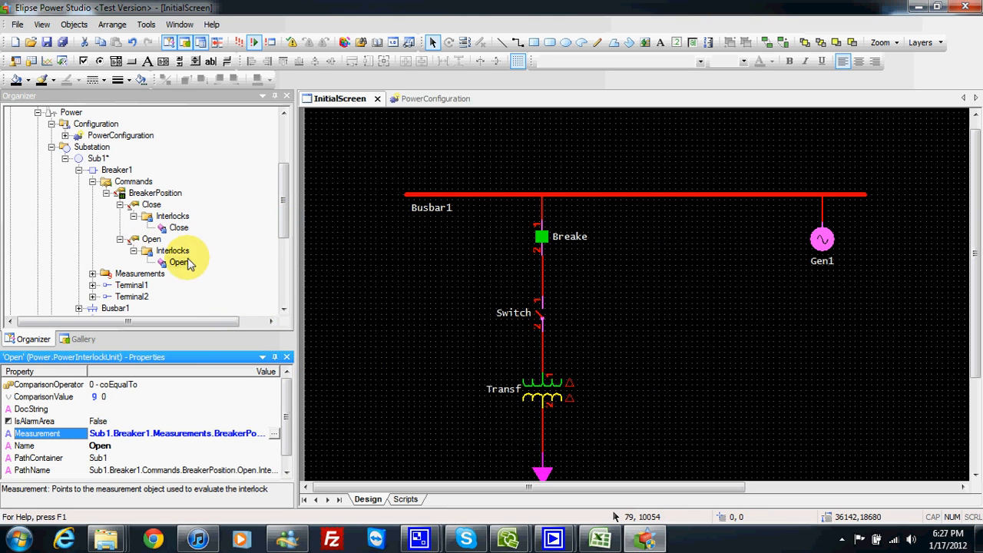
- Widen the Organizer and Properties area and examine the full Measurement path of the Open interlock
{"action": "left_click_drag", "start_coordinate": [295, 438], "coordinate": [358, 438]}
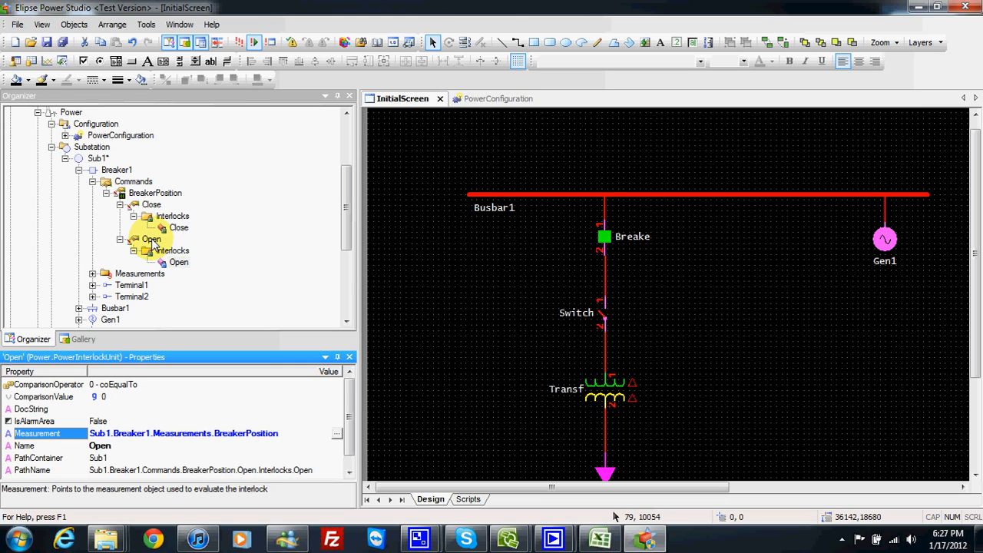
{"action": "left_click", "coordinate": [120, 433]}
{"action": "left_click", "coordinate": [230, 434]}
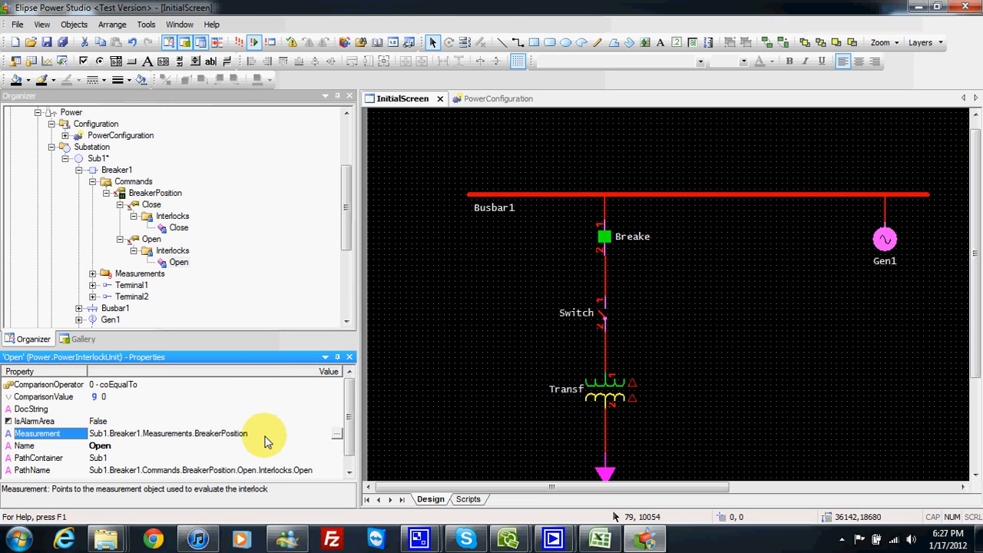
{"action": "left_click_drag", "start_coordinate": [248, 434], "coordinate": [92, 435]}
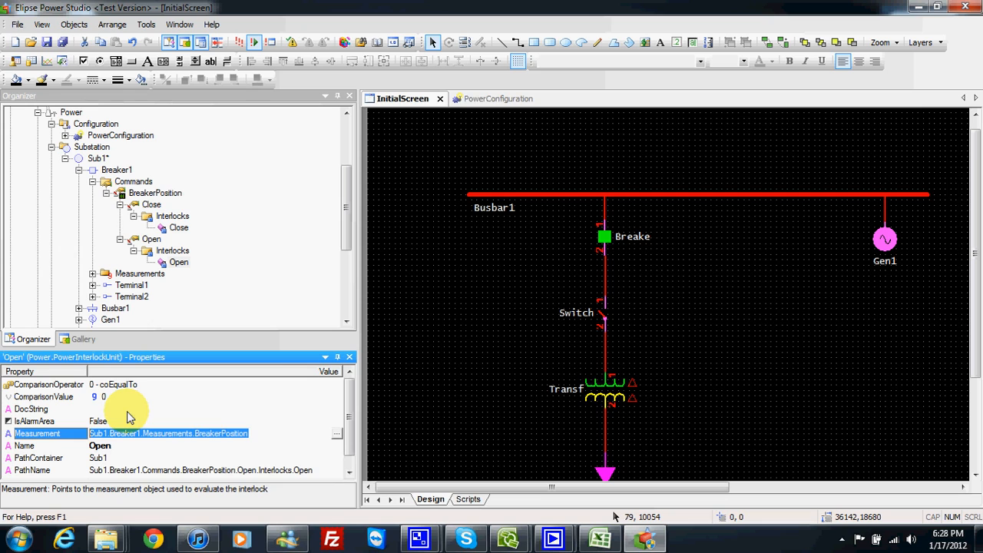
- Set the Close interlock's ComparisonValue to 1, and check the ComparisonValue of the Open interlock
{"action": "left_click", "coordinate": [153, 205]}
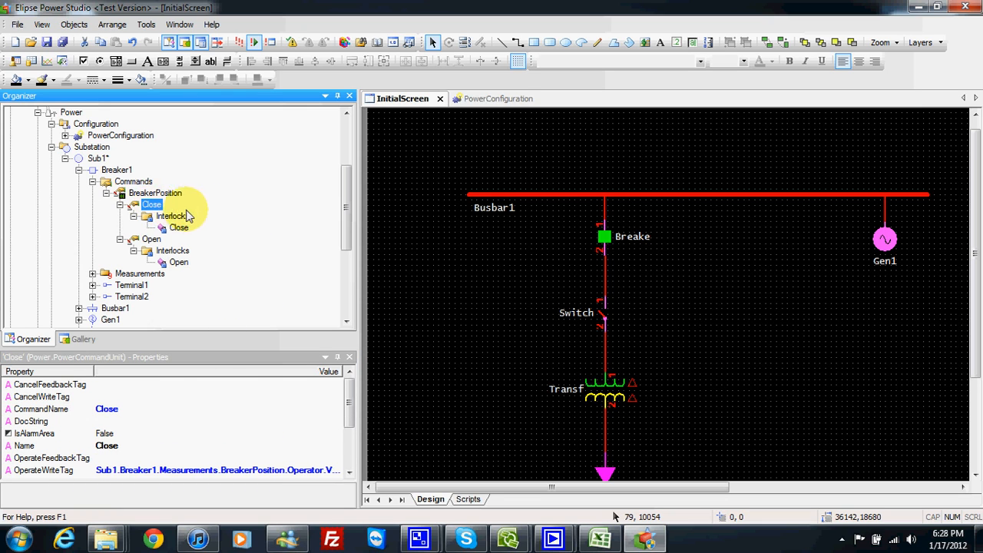
{"action": "left_click", "coordinate": [181, 228]}
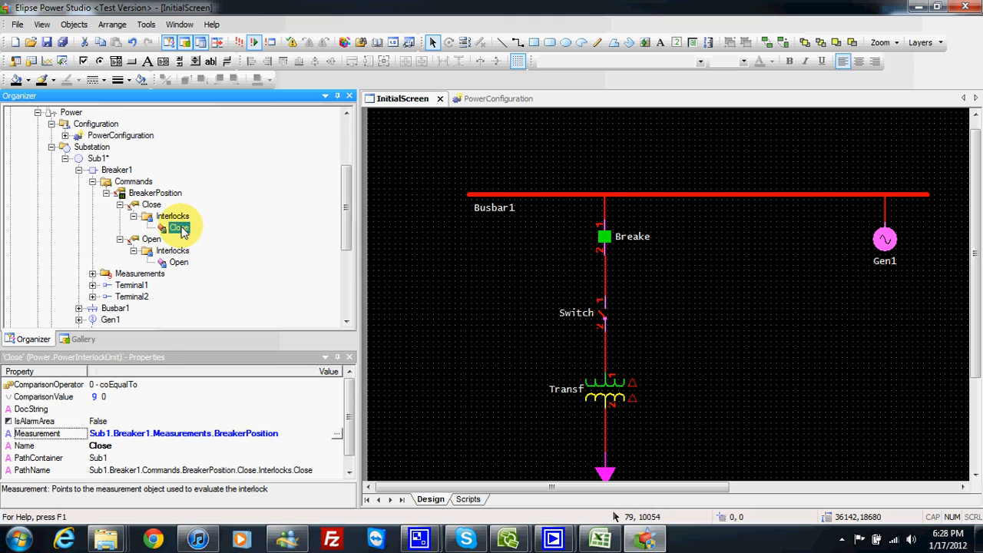
{"action": "left_click", "coordinate": [236, 433]}
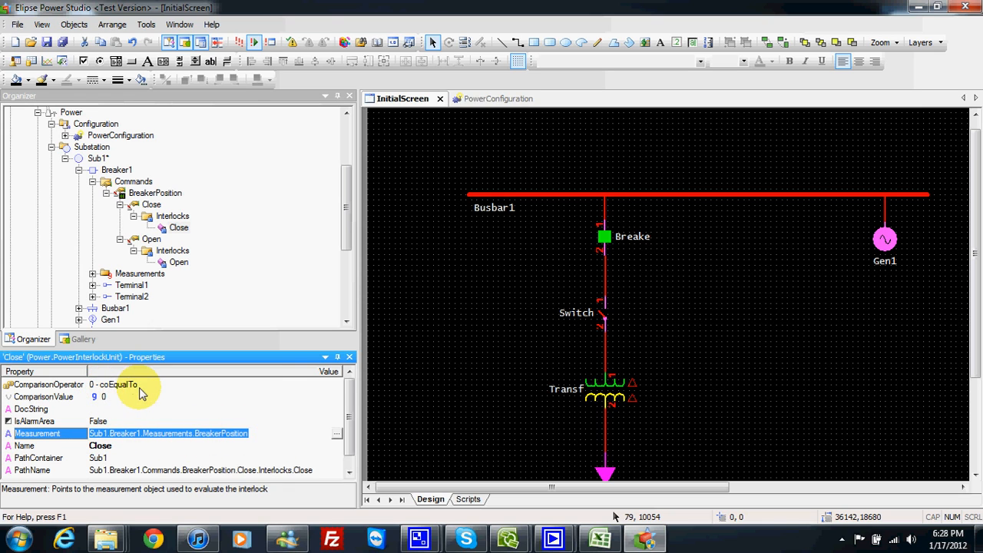
{"action": "left_click", "coordinate": [119, 399]}
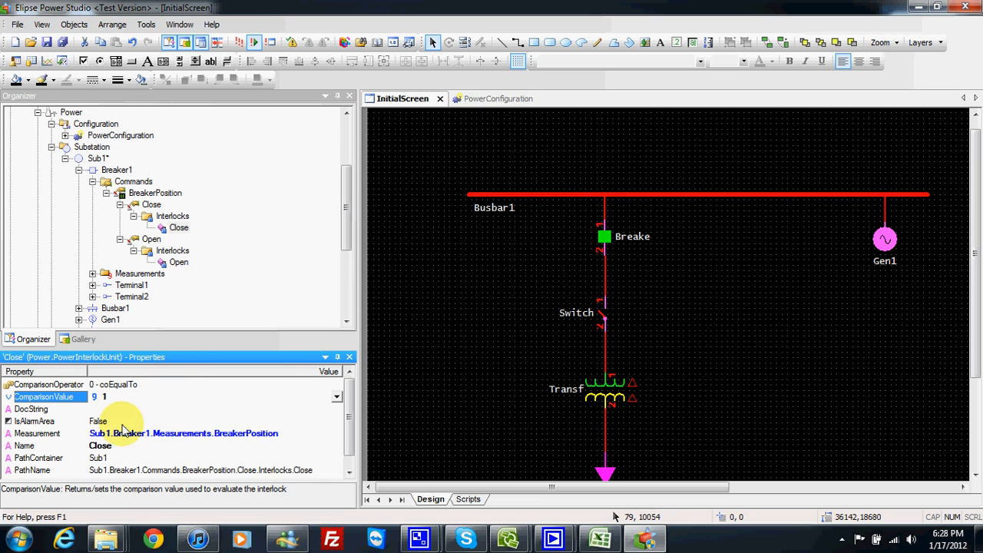
{"action": "left_click", "coordinate": [179, 262]}
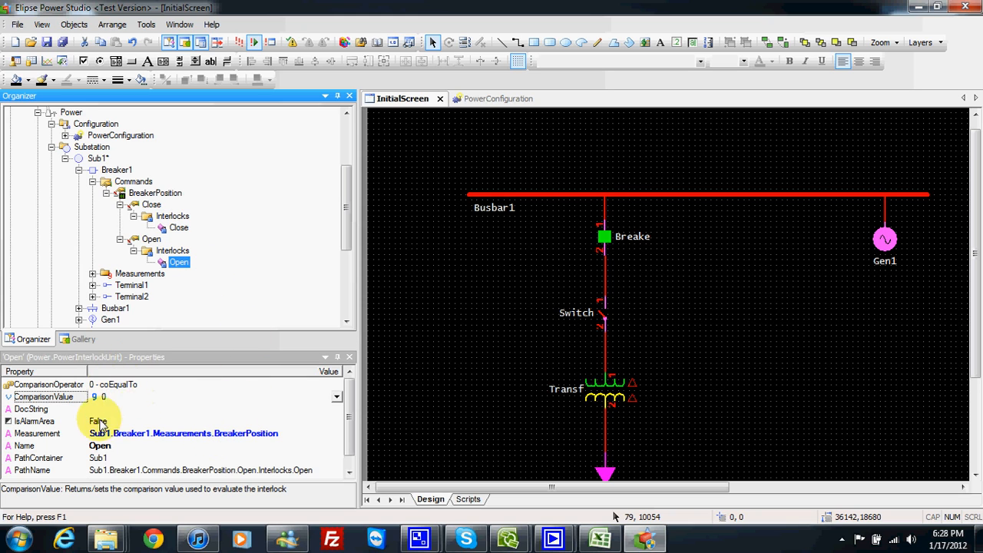
- Run the application in E3 Viewer and send Breaker1 the Close position command, confirming the action
{"action": "left_click", "coordinate": [253, 42]}
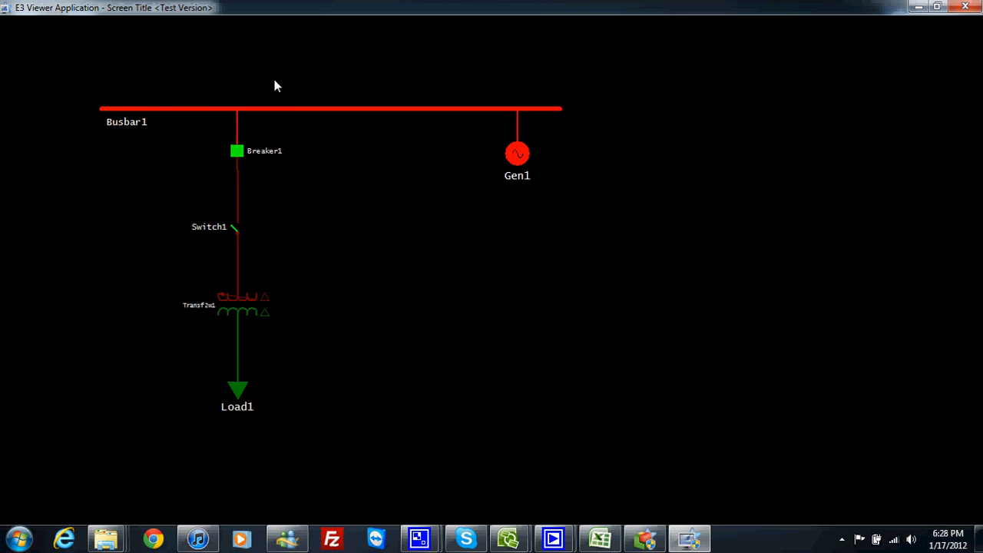
{"action": "left_click", "coordinate": [235, 153]}
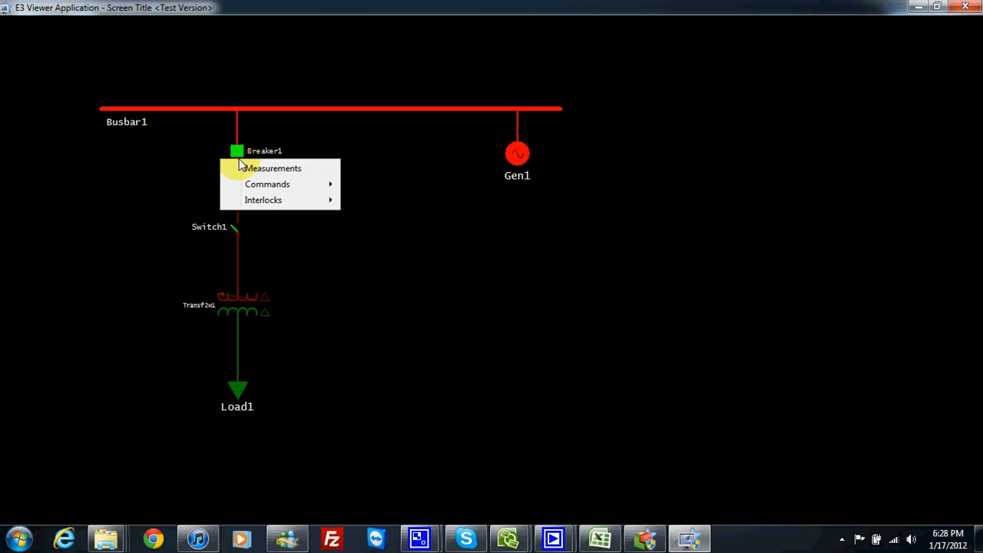
{"action": "mouse_move", "coordinate": [251, 188]}
{"action": "mouse_move", "coordinate": [378, 188]}
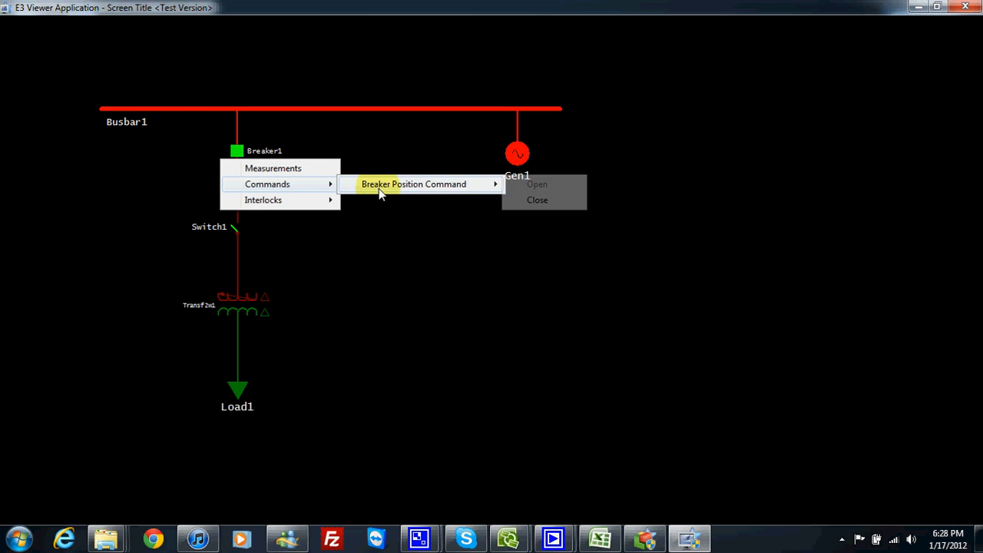
{"action": "left_click", "coordinate": [538, 200]}
{"action": "left_click", "coordinate": [534, 312]}
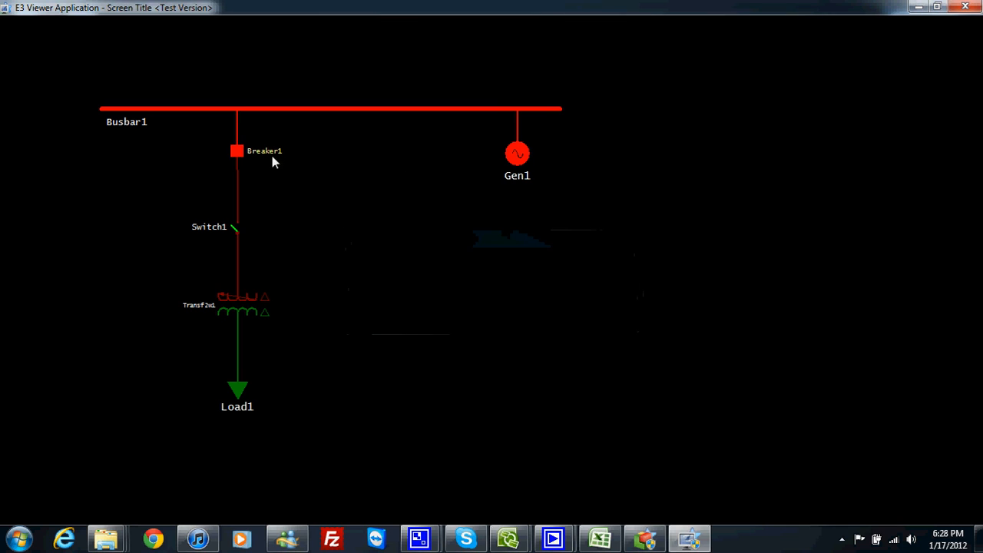
- Send Breaker1 the Open position command with confirmation, and close the viewer to return to the Studio
{"action": "right_click", "coordinate": [238, 158]}
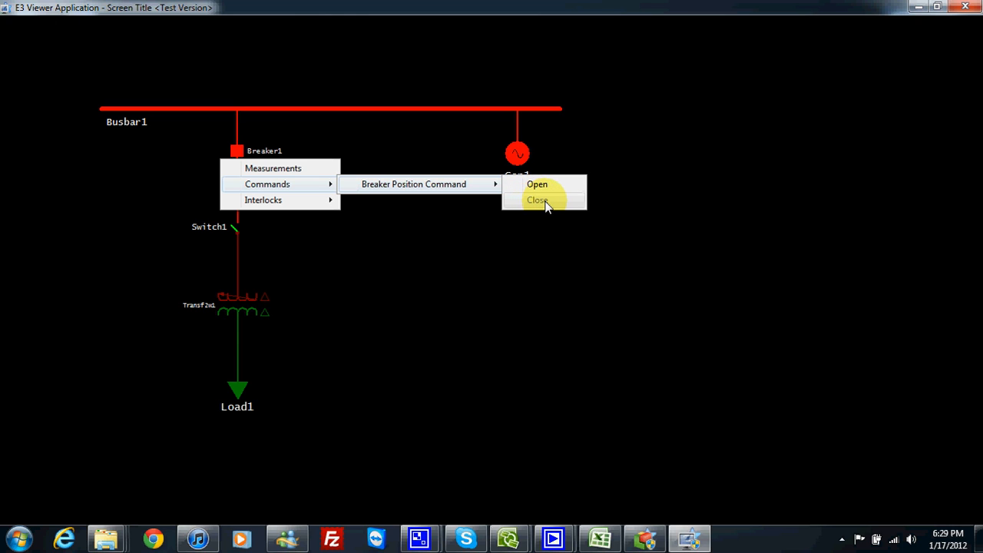
{"action": "left_click", "coordinate": [542, 188]}
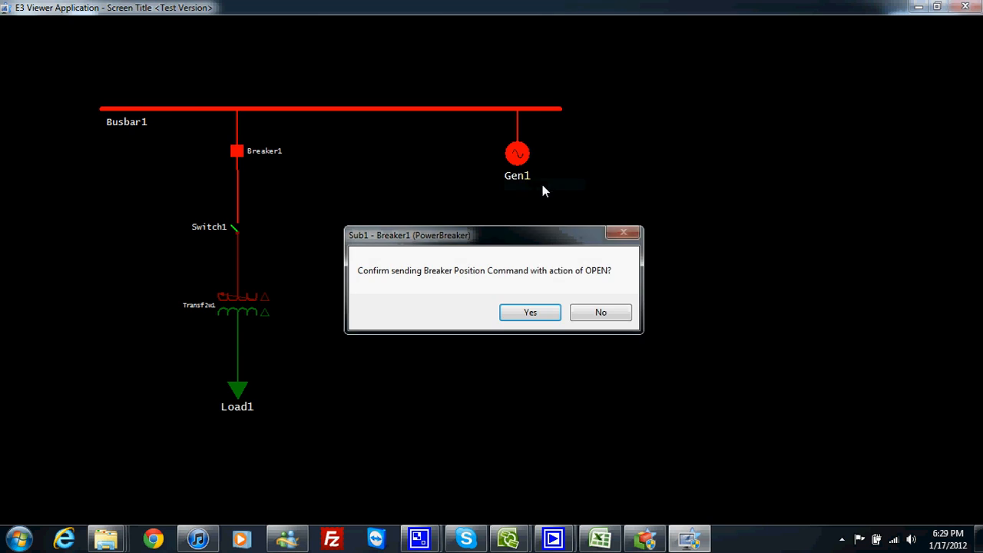
{"action": "left_click", "coordinate": [533, 311]}
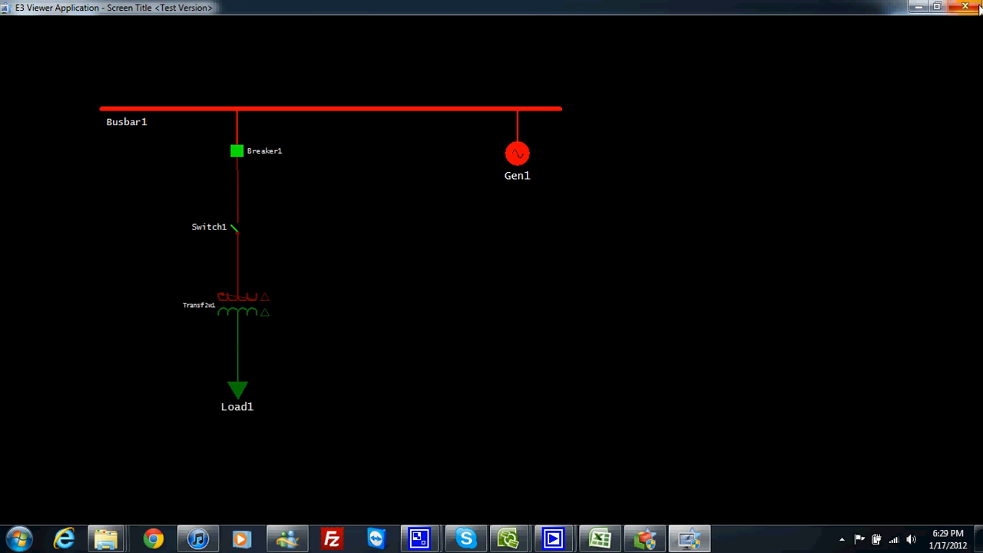
{"action": "left_click", "coordinate": [980, 9]}
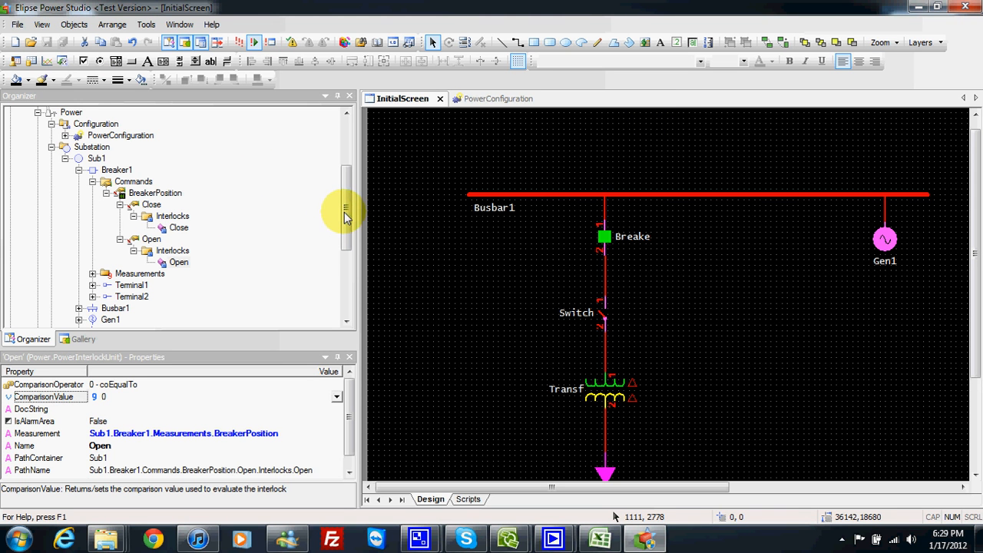
- Expand Switch1 in the substation tree to show its Commands and Measurements groups
{"action": "scroll", "coordinate": [345, 213], "scroll_direction": "down", "scroll_amount": 3}
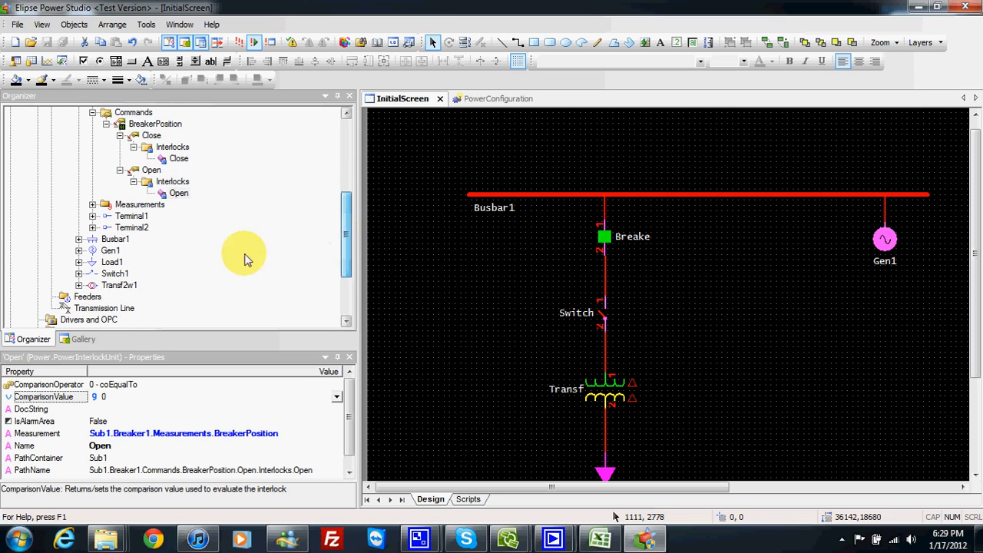
{"action": "left_click", "coordinate": [78, 273]}
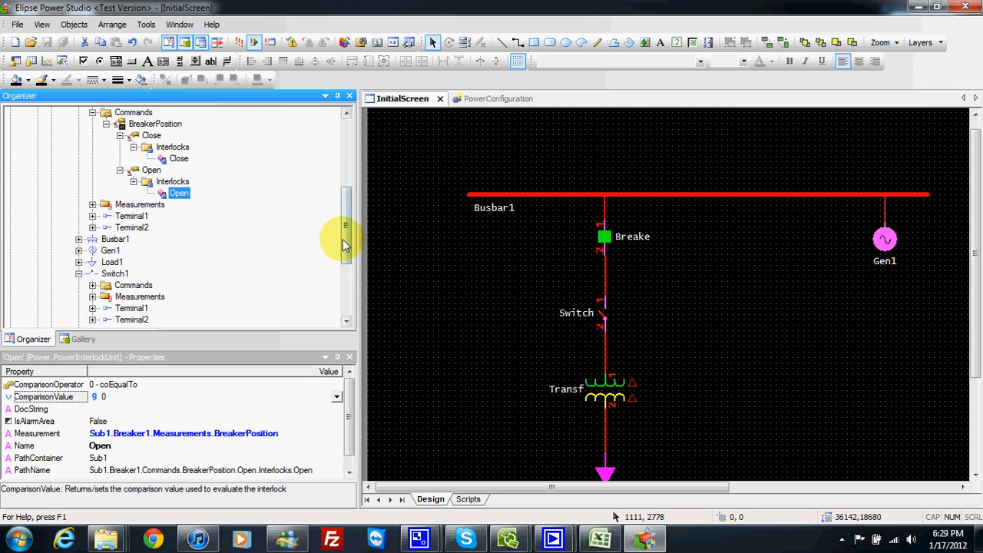
{"action": "scroll", "coordinate": [343, 244], "scroll_direction": "down", "scroll_amount": 2}
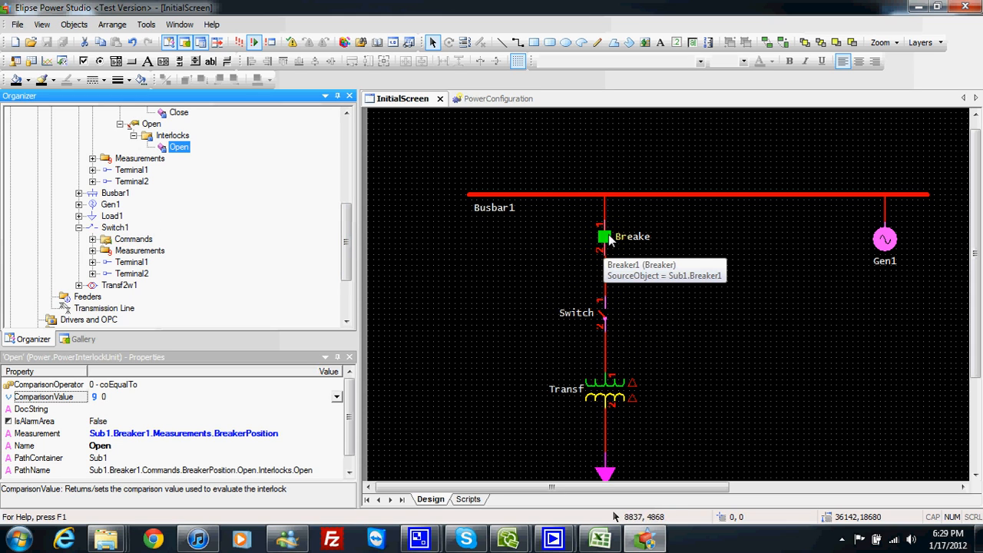
- Expand Switch1's commands down to SwitchPosition and add an Interlocks group to that command
{"action": "scroll", "coordinate": [628, 243], "scroll_direction": "down", "scroll_amount": 1}
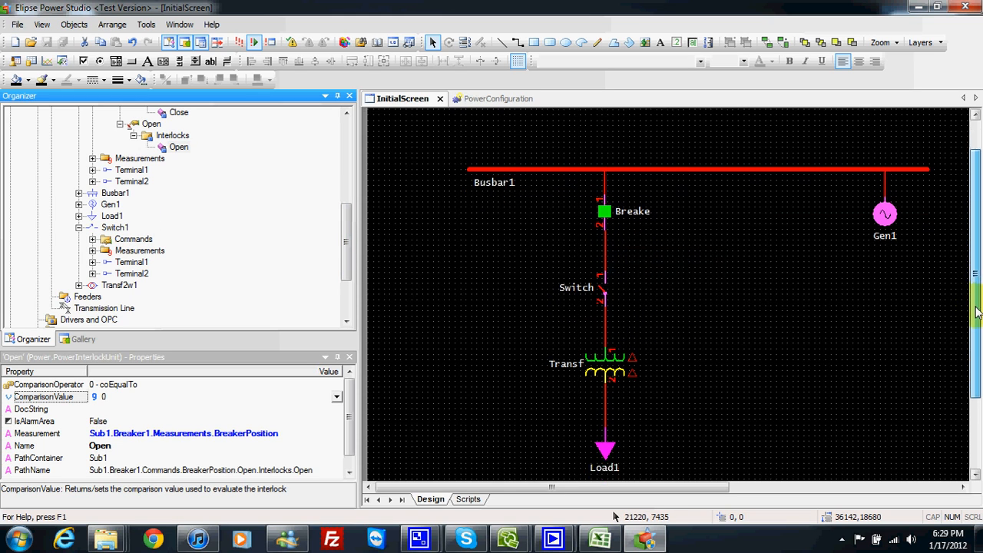
{"action": "left_click", "coordinate": [629, 243]}
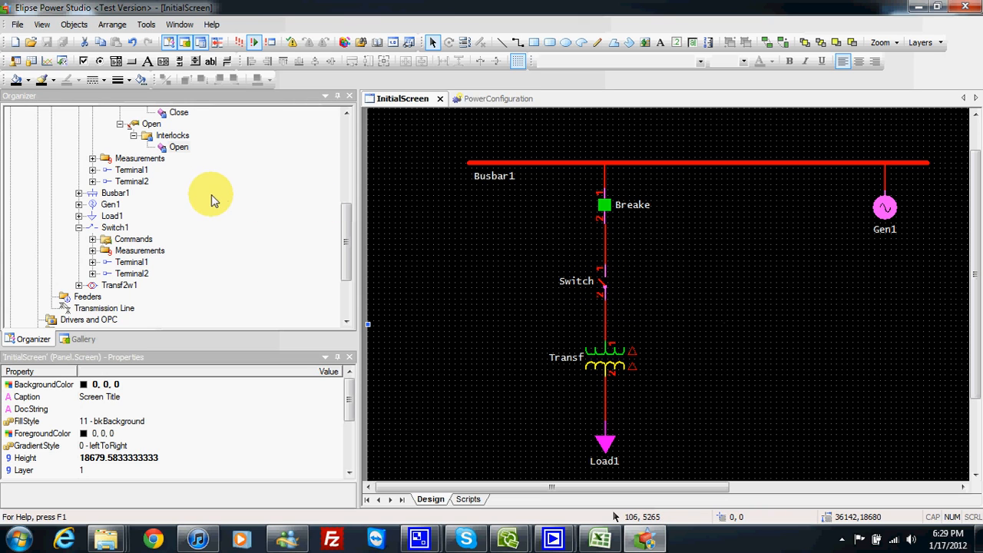
{"action": "left_click", "coordinate": [92, 239]}
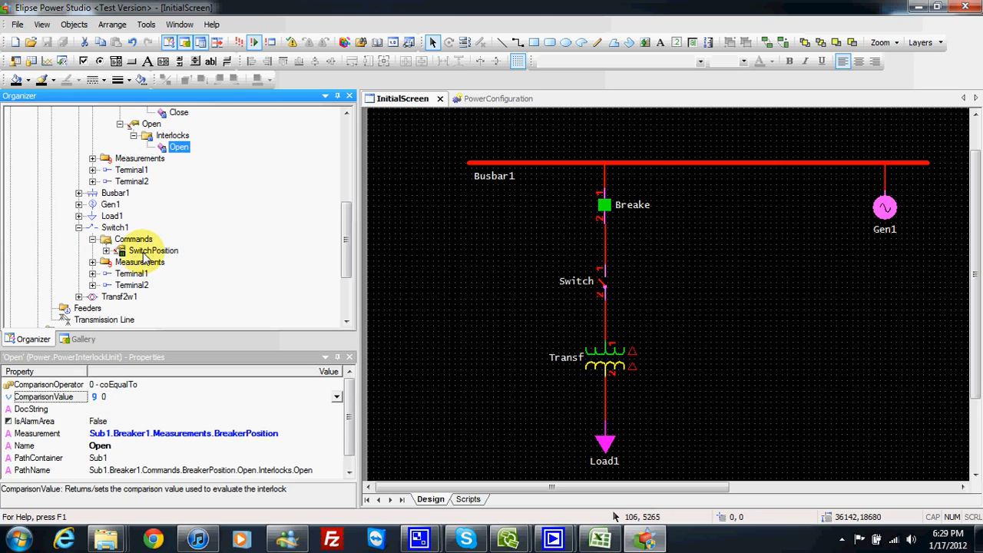
{"action": "left_click", "coordinate": [143, 254]}
{"action": "left_click", "coordinate": [106, 251]}
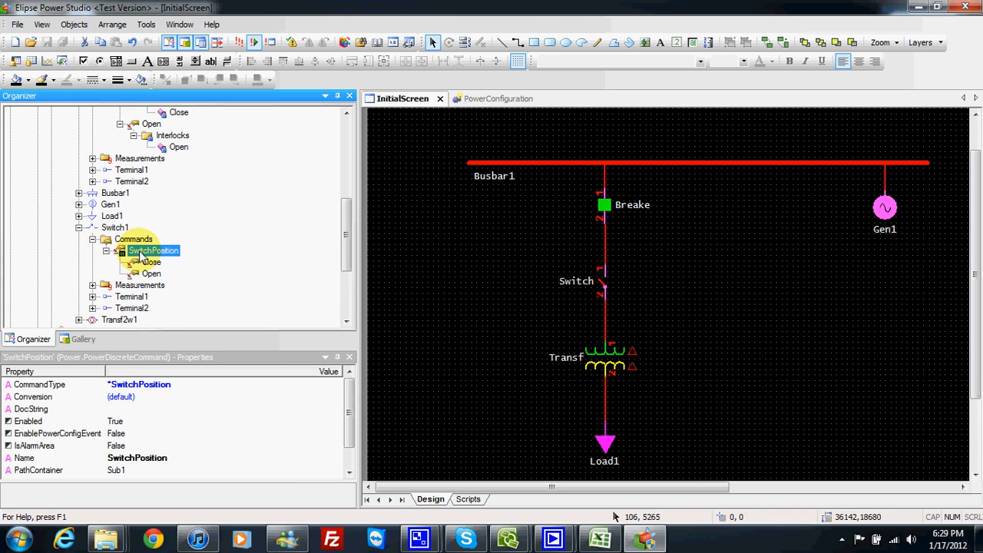
{"action": "right_click", "coordinate": [141, 258]}
{"action": "left_click", "coordinate": [174, 273]}
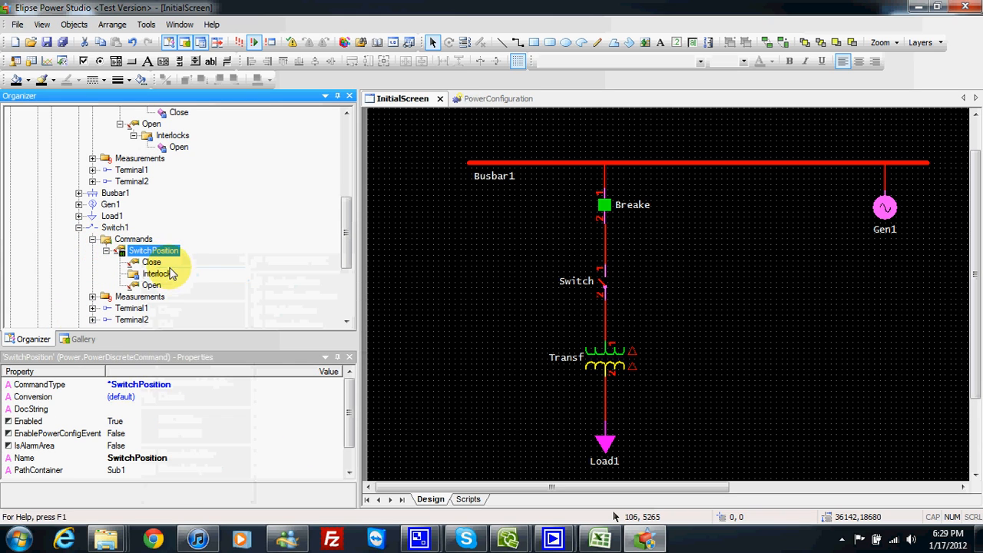
{"action": "left_click", "coordinate": [169, 273]}
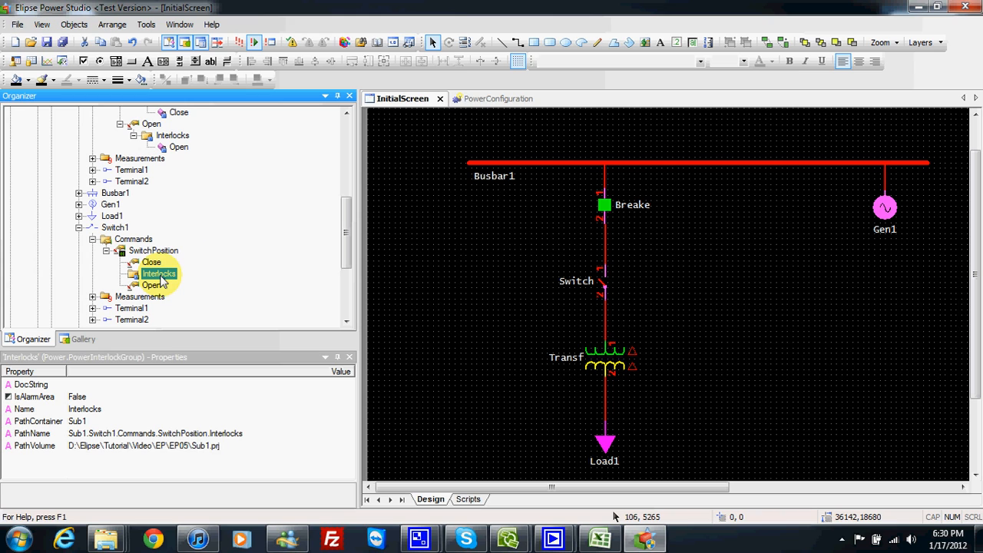
- Insert an interlock in SwitchPosition's Interlocks group and rename it Breaker1Closed
{"action": "right_click", "coordinate": [160, 276]}
{"action": "mouse_move", "coordinate": [253, 284]}
{"action": "left_click", "coordinate": [307, 283]}
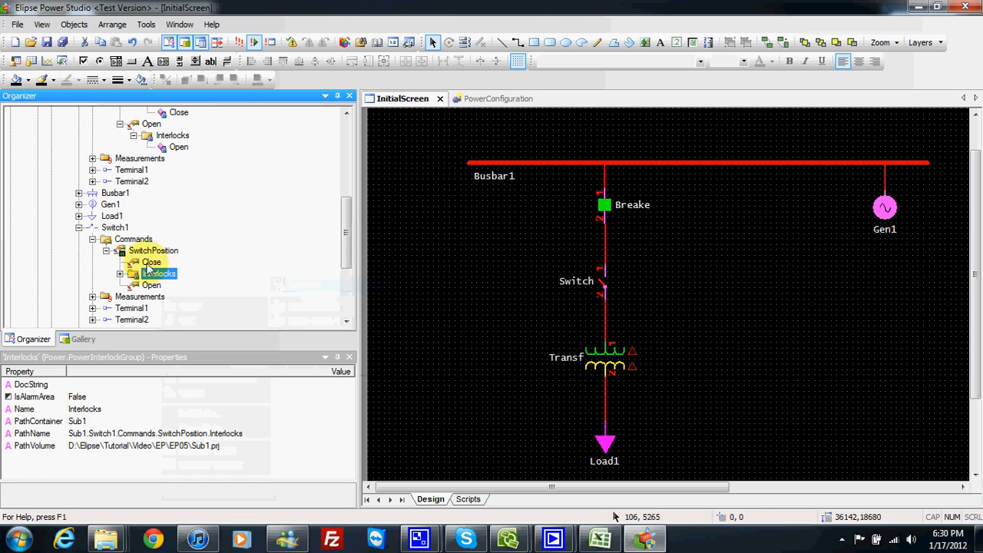
{"action": "left_click_drag", "start_coordinate": [347, 248], "coordinate": [346, 264]}
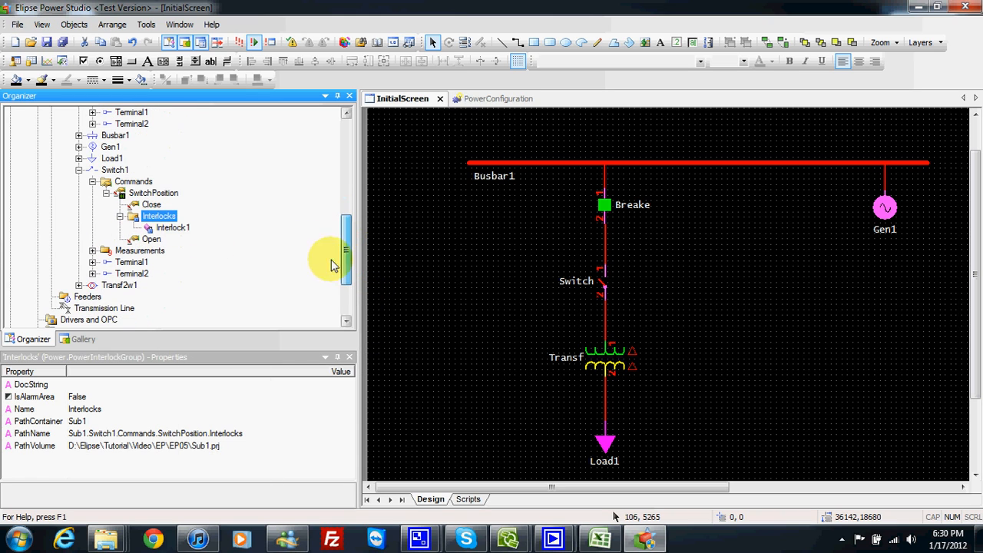
{"action": "left_click", "coordinate": [178, 232]}
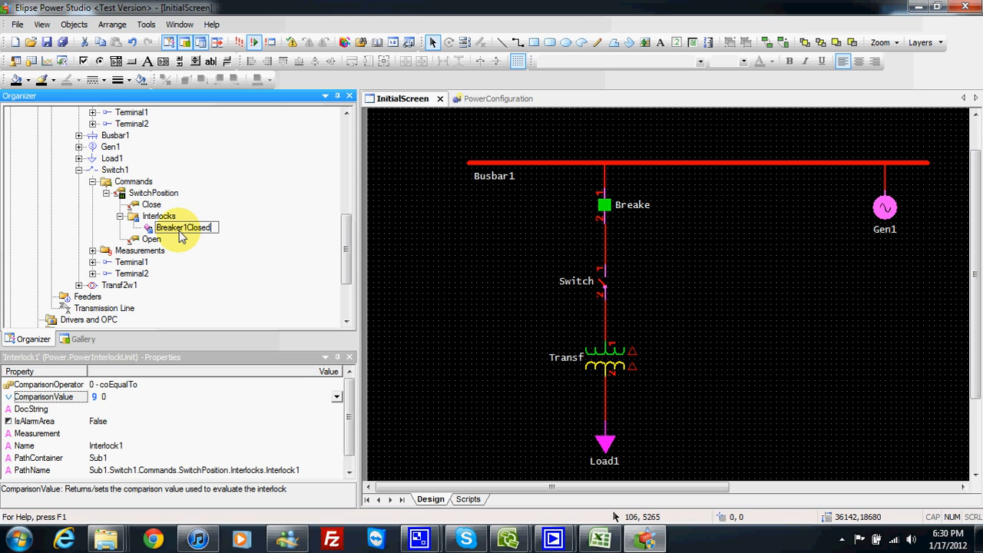
{"action": "key", "text": "Return"}
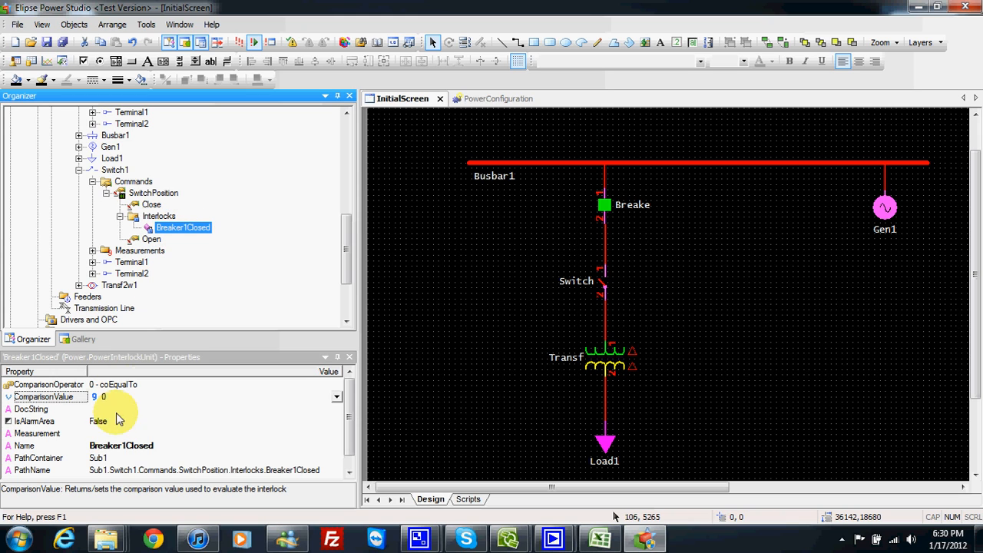
- Link the Breaker1Closed interlock's Measurement to Sub1.Breaker1.Measurements.BreakerPosition and set its ComparisonValue to 1
{"action": "left_click", "coordinate": [220, 435]}
{"action": "left_click", "coordinate": [338, 433]}
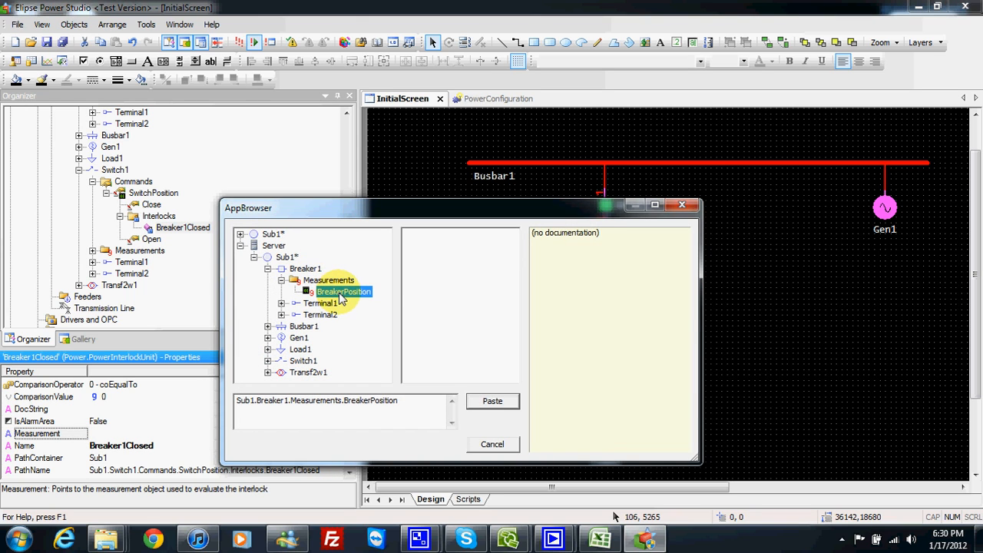
{"action": "left_click", "coordinate": [474, 401]}
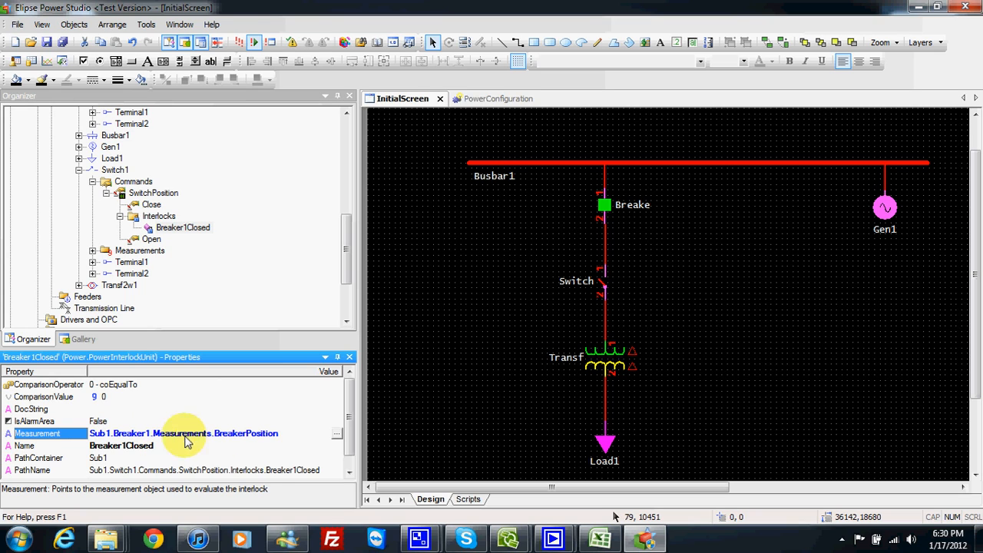
{"action": "left_click", "coordinate": [112, 399]}
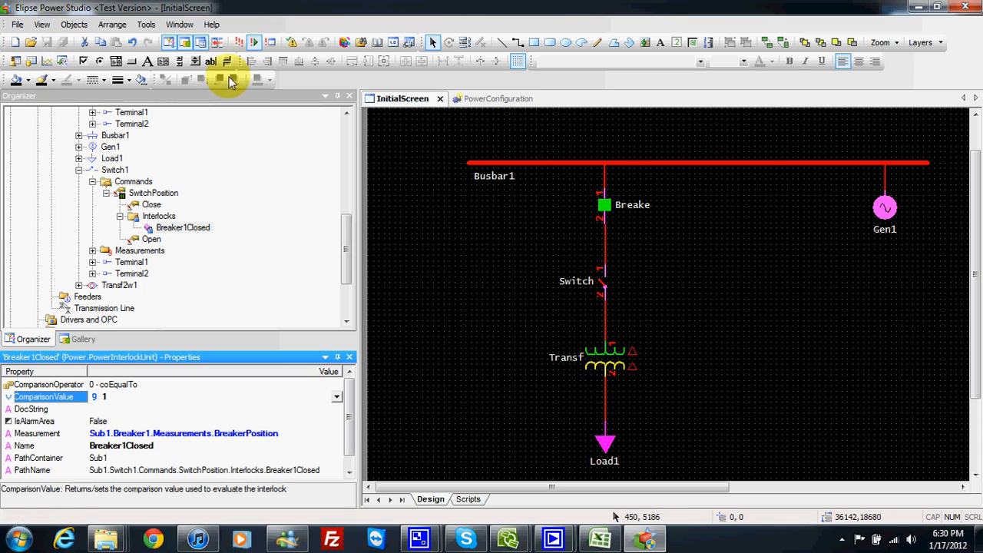
- Run the application in E3 Viewer and send Switch1 the Close position command while Breaker1 is open
{"action": "left_click", "coordinate": [239, 42]}
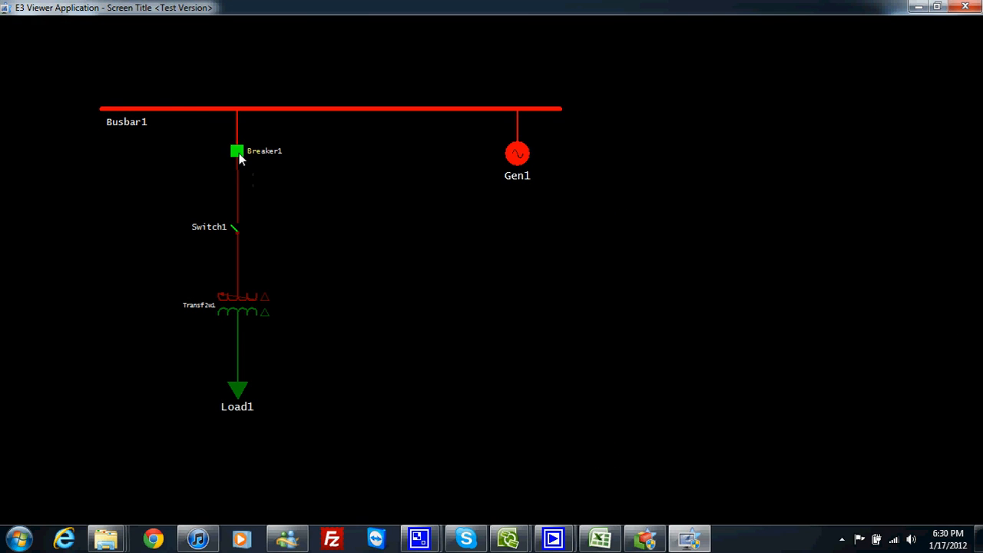
{"action": "right_click", "coordinate": [239, 153]}
{"action": "mouse_move", "coordinate": [257, 189]}
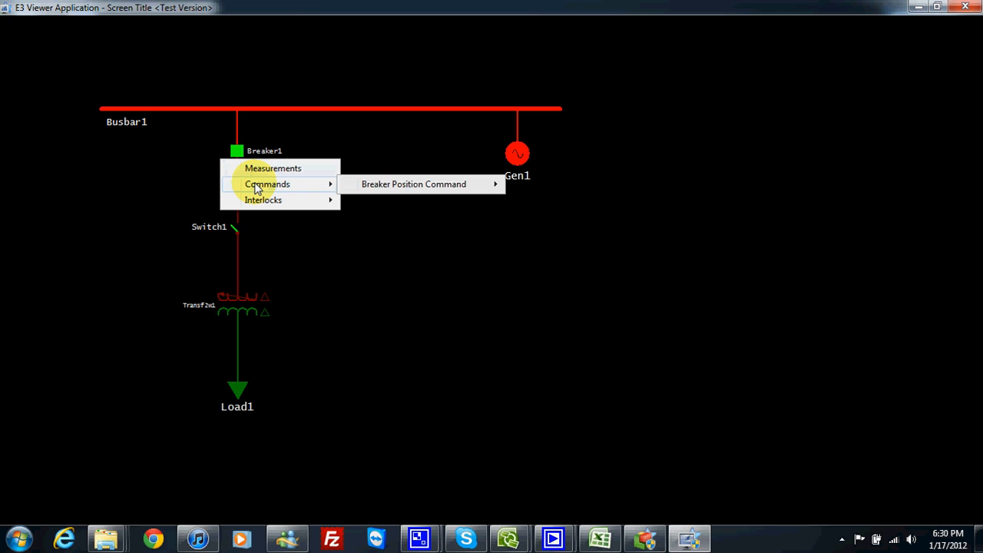
{"action": "left_click", "coordinate": [212, 168]}
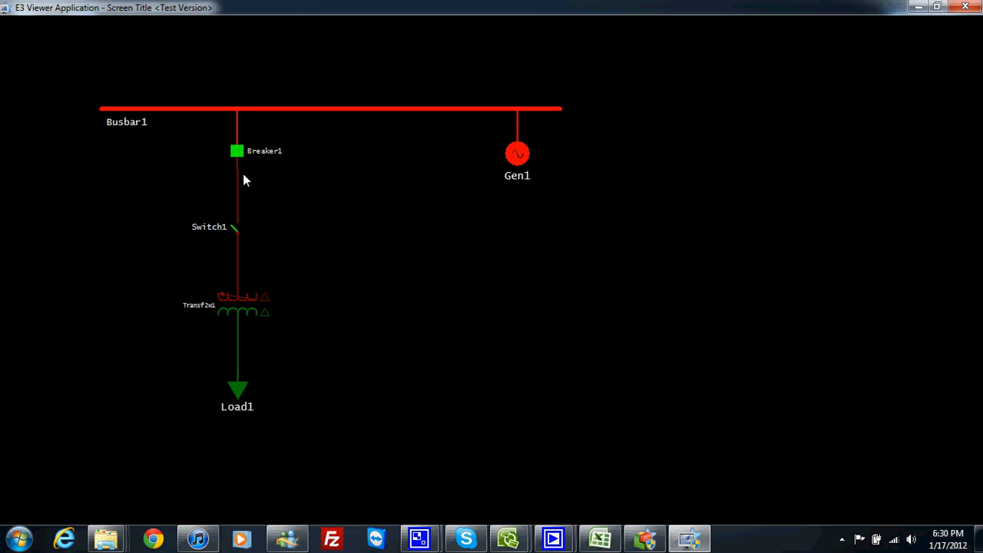
{"action": "right_click", "coordinate": [234, 246]}
{"action": "mouse_move", "coordinate": [337, 273]}
{"action": "mouse_move", "coordinate": [492, 272]}
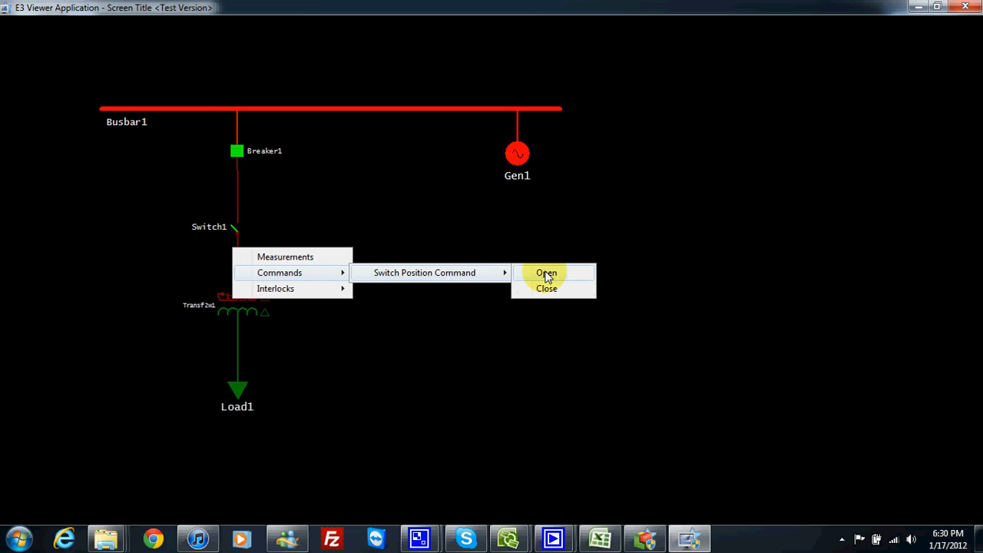
{"action": "left_click", "coordinate": [547, 288]}
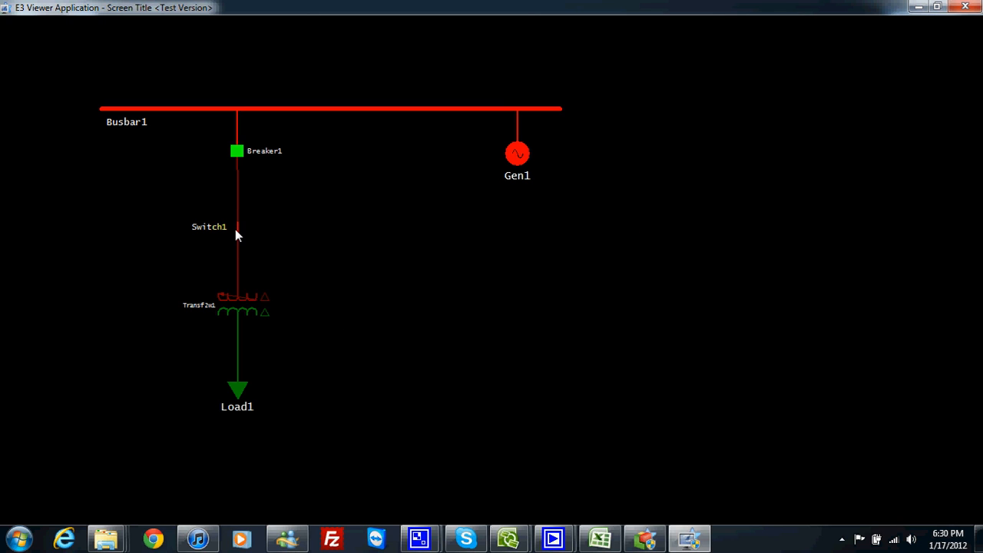
- Send Switch1 the Open position command and confirm the action
{"action": "right_click", "coordinate": [236, 234]}
{"action": "mouse_move", "coordinate": [269, 272]}
{"action": "mouse_move", "coordinate": [438, 272]}
{"action": "left_click", "coordinate": [540, 272]}
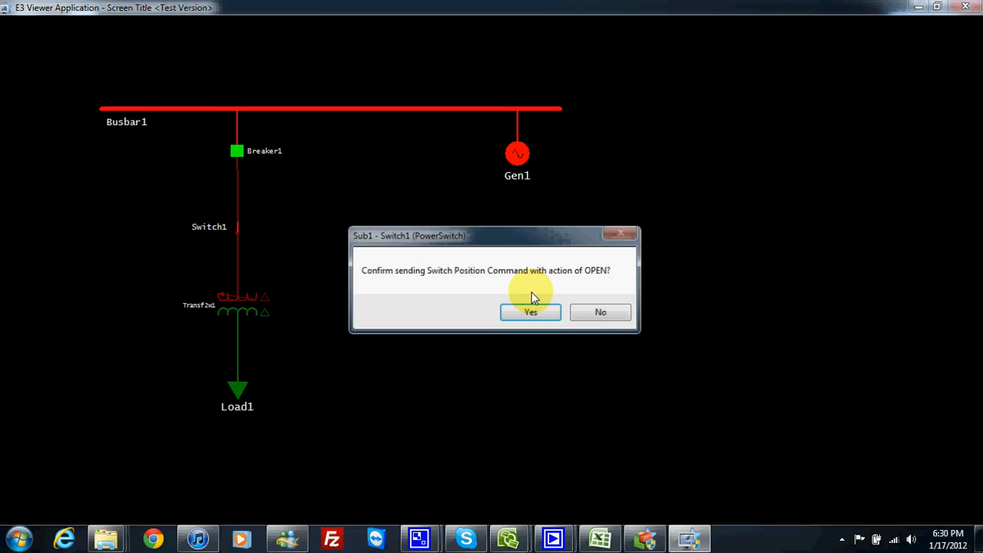
{"action": "left_click", "coordinate": [531, 307]}
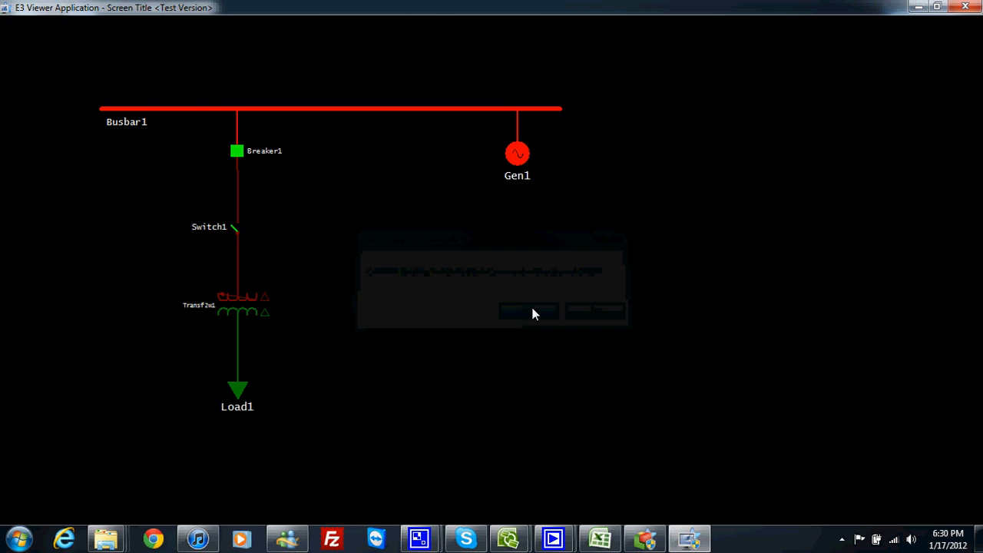
- Send Breaker1 the Close position command and confirm the action
{"action": "right_click", "coordinate": [239, 158]}
{"action": "mouse_move", "coordinate": [252, 185]}
{"action": "mouse_move", "coordinate": [430, 184]}
{"action": "left_click", "coordinate": [536, 200]}
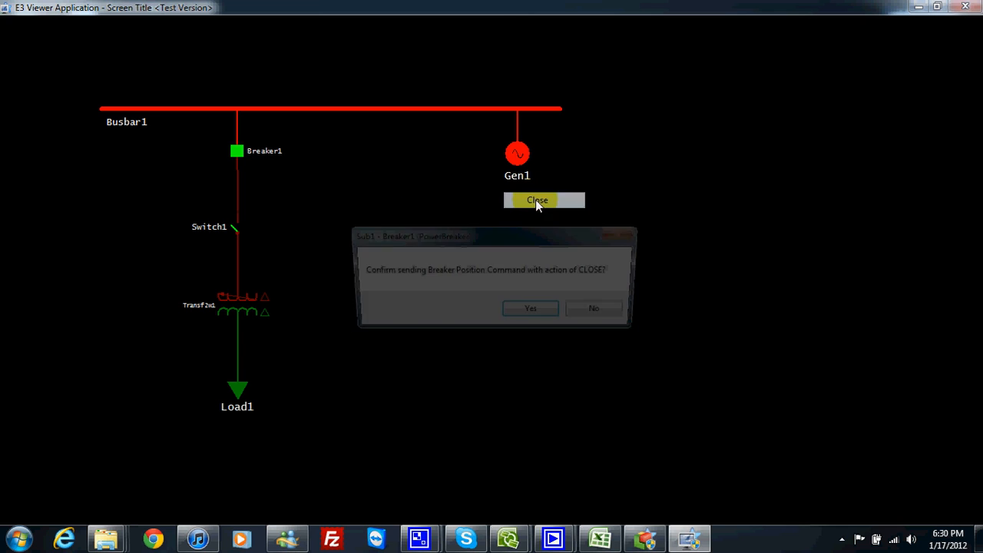
{"action": "left_click", "coordinate": [545, 310]}
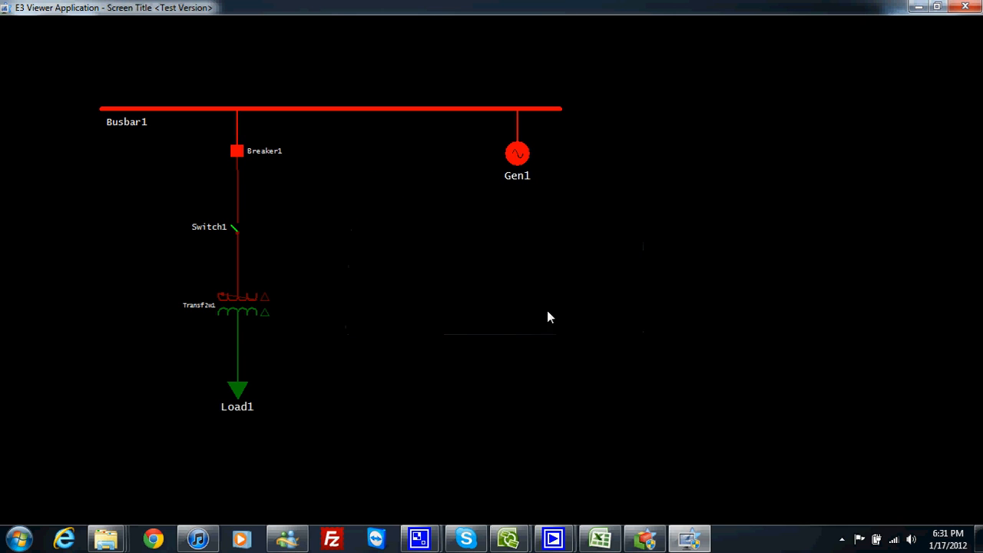
- Check the availability of Switch1's Open and Close position commands with Breaker1 closed, and close the viewer
{"action": "right_click", "coordinate": [234, 247]}
{"action": "mouse_move", "coordinate": [281, 273]}
{"action": "mouse_move", "coordinate": [417, 272]}
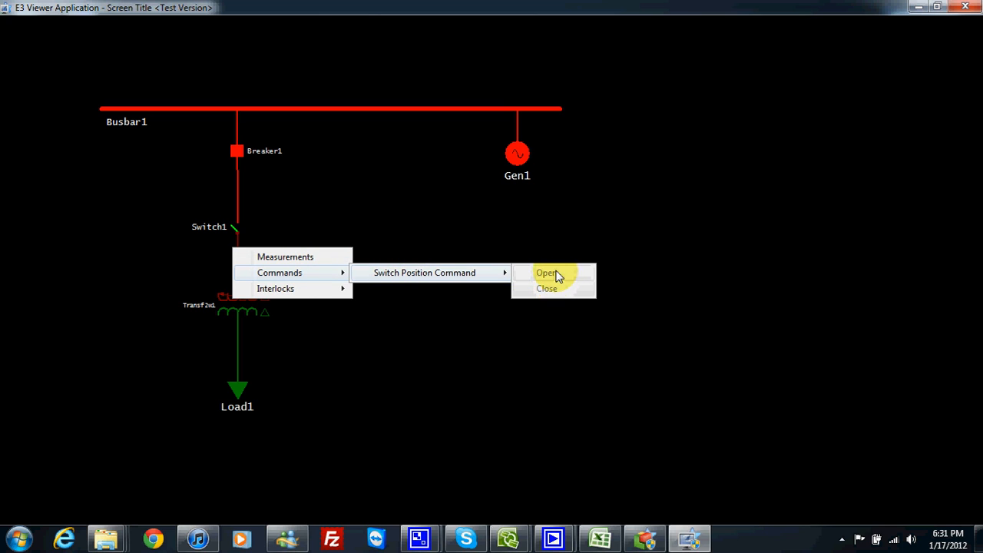
{"action": "left_click", "coordinate": [561, 229]}
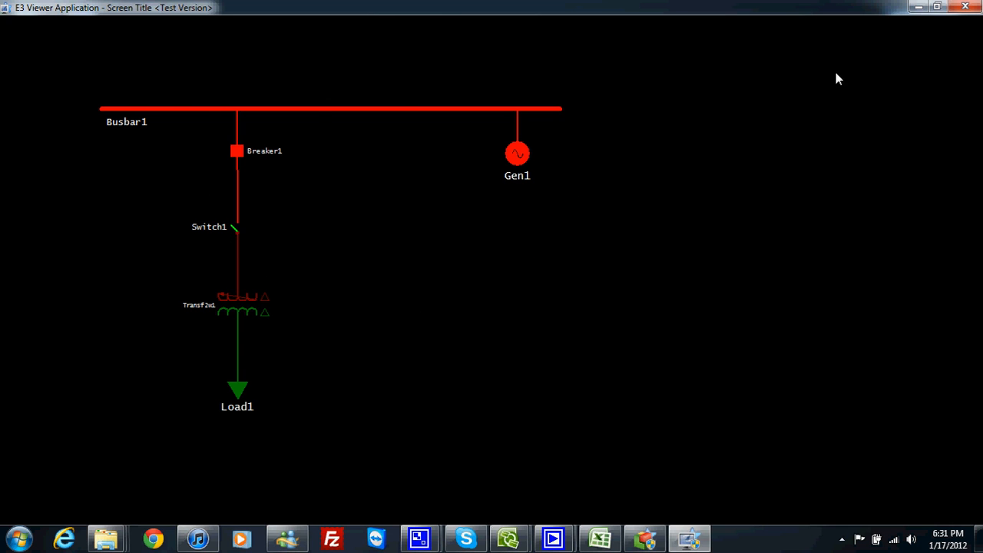
{"action": "left_click", "coordinate": [966, 7]}
- Examine the objects under Switch1 and the options of substation Sub1 to see where interlocks can be added
{"action": "left_click", "coordinate": [150, 239]}
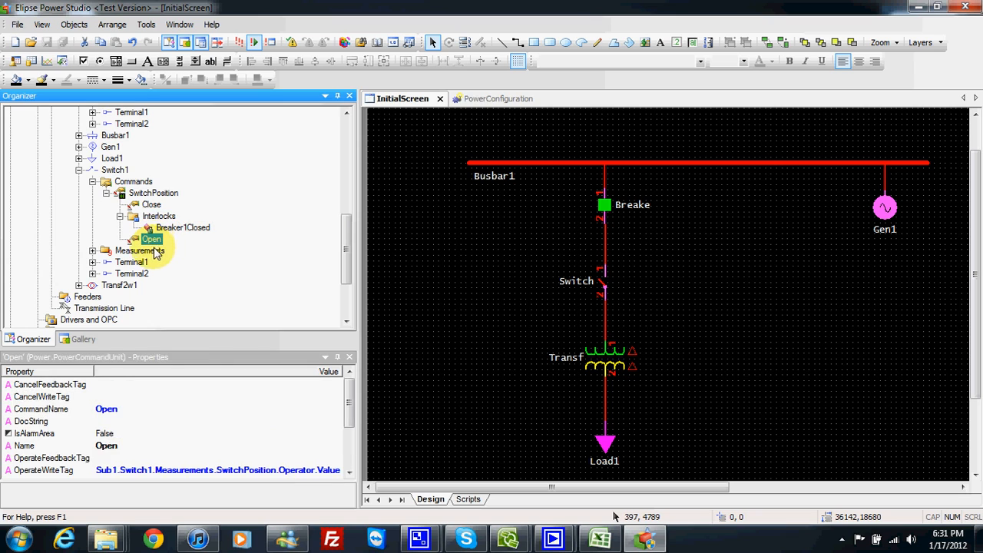
{"action": "left_click", "coordinate": [140, 251]}
{"action": "left_click", "coordinate": [141, 263]}
{"action": "left_click", "coordinate": [134, 277]}
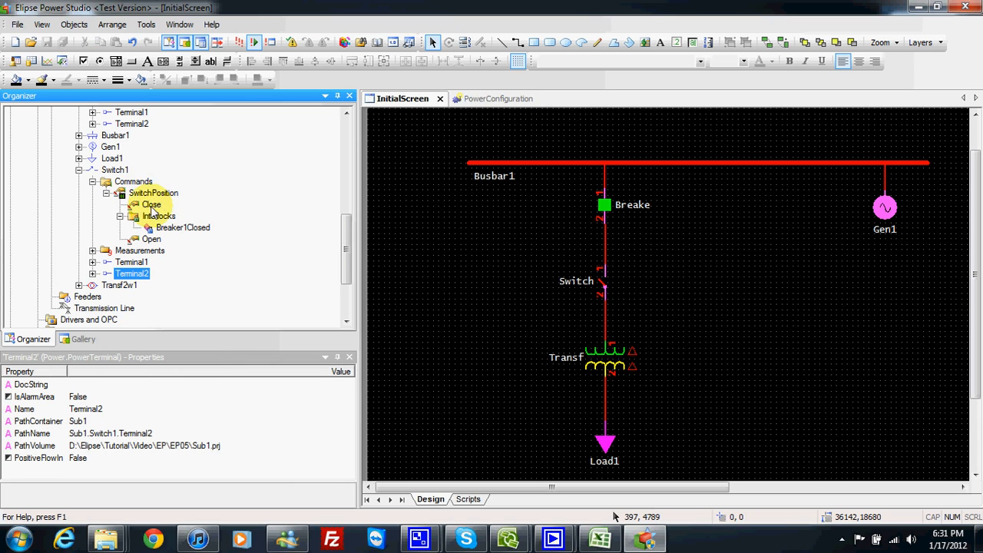
{"action": "left_click", "coordinate": [133, 183]}
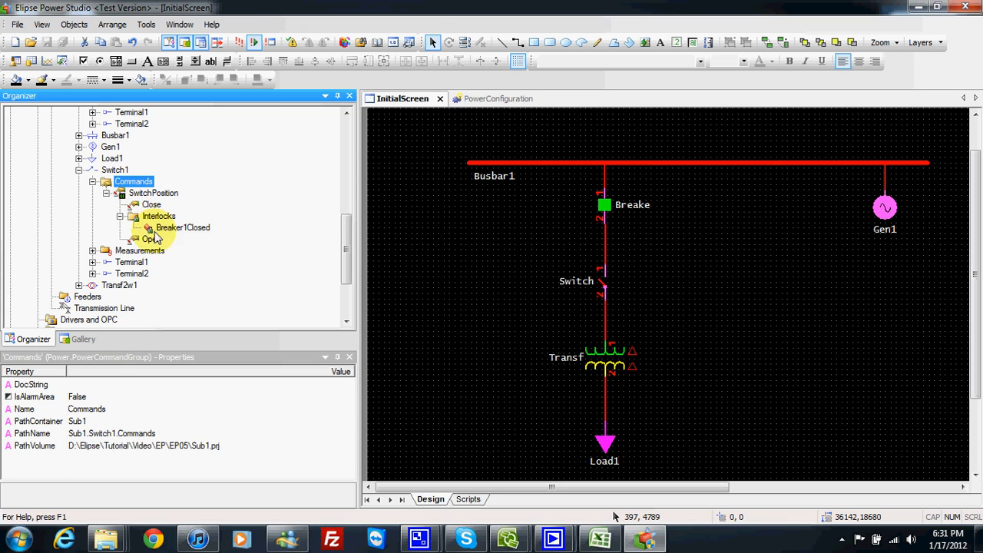
{"action": "left_click_drag", "start_coordinate": [343, 255], "coordinate": [346, 171]}
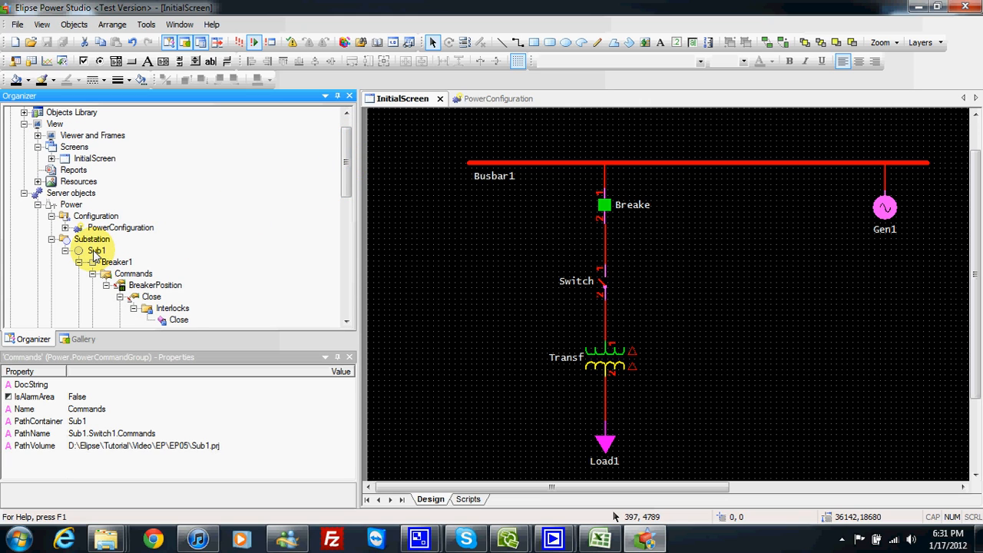
{"action": "left_click_drag", "start_coordinate": [349, 186], "coordinate": [115, 213]}
{"action": "right_click", "coordinate": [97, 217]}
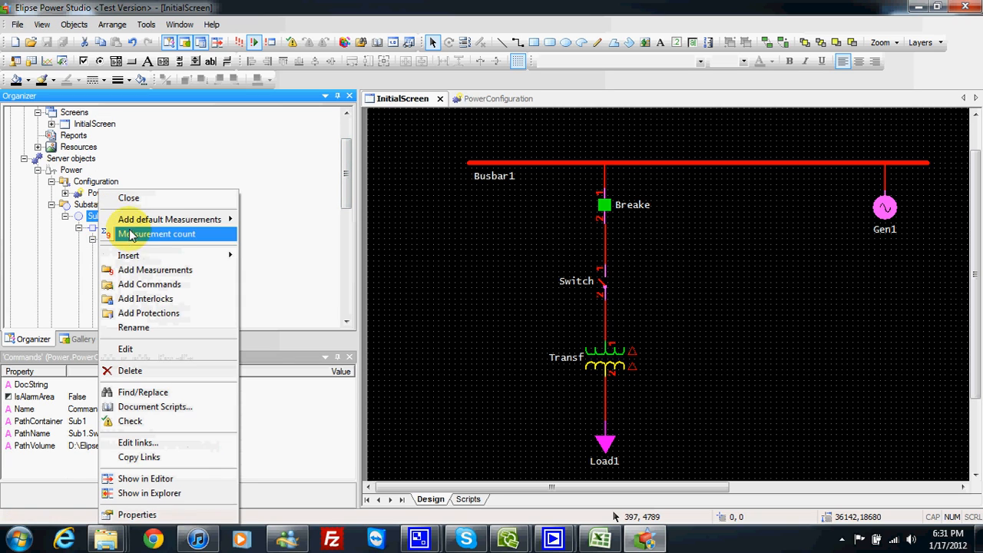
{"action": "mouse_move", "coordinate": [127, 255]}
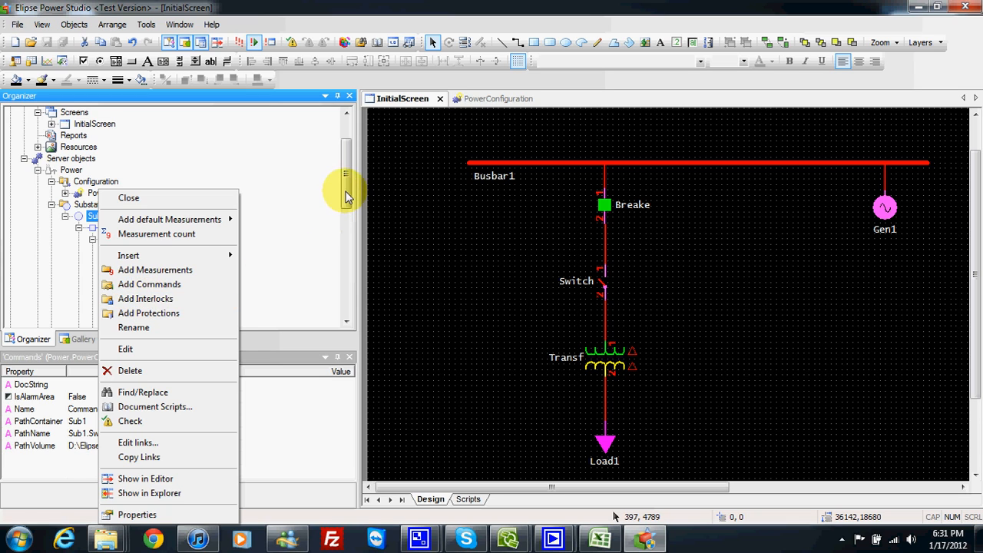
{"action": "left_click_drag", "start_coordinate": [346, 190], "coordinate": [347, 202]}
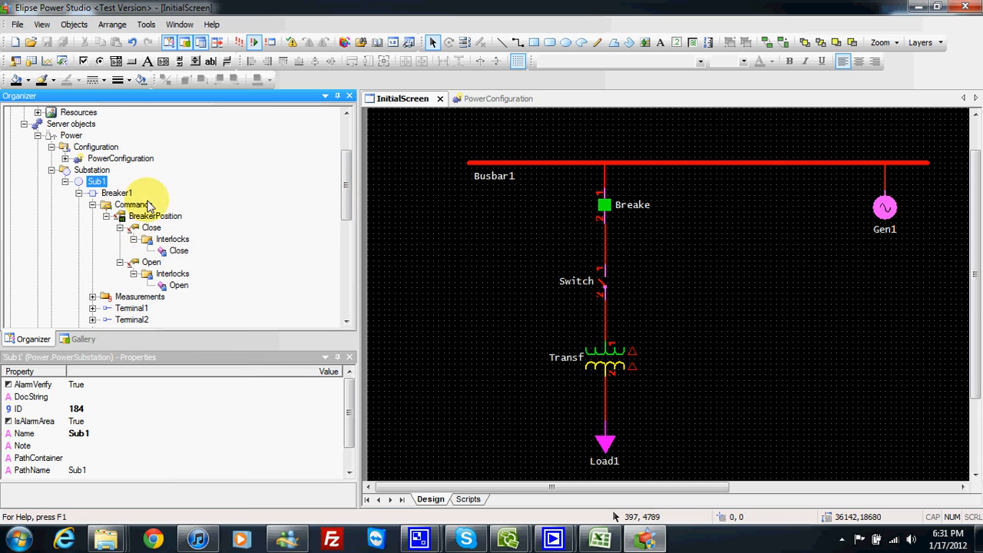
{"action": "left_click_drag", "start_coordinate": [345, 202], "coordinate": [450, 422]}
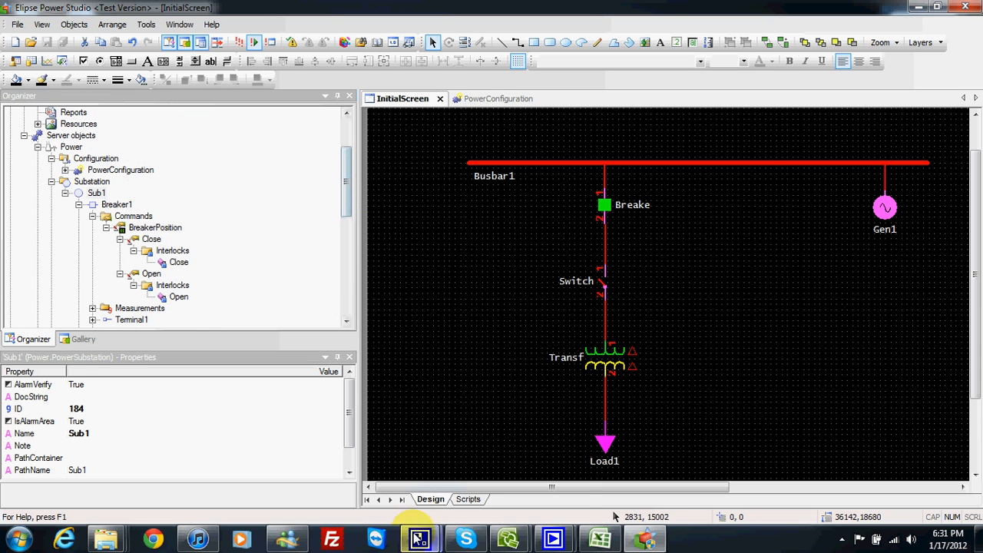